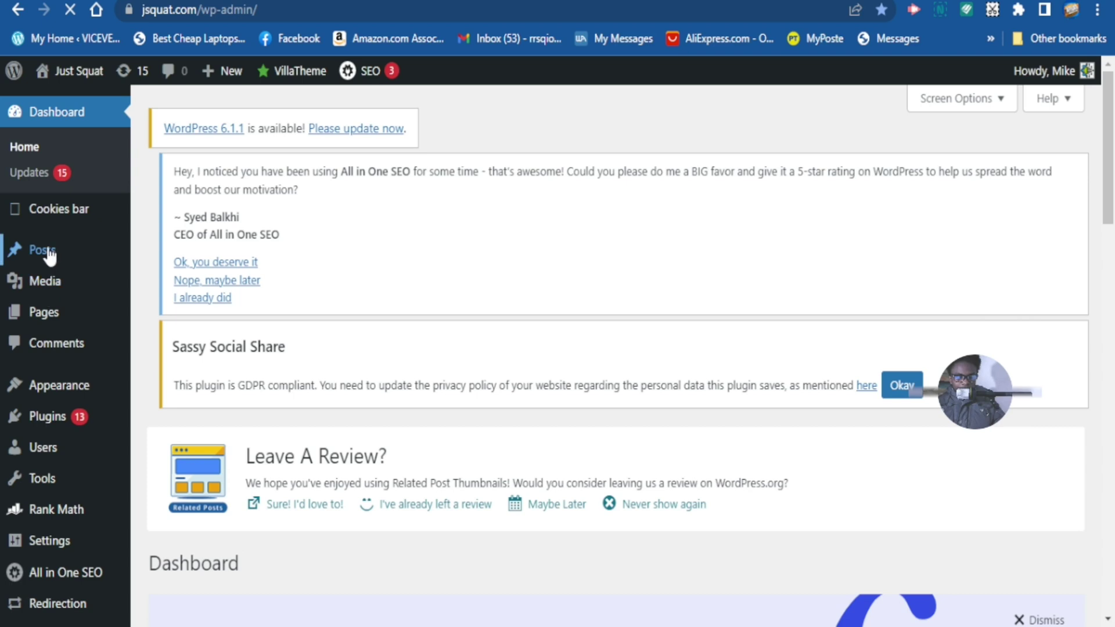
# Step: Start a new page and give it the title BLOG
pyautogui.click(43, 313)
pyautogui.scroll(-3, 382, 400)
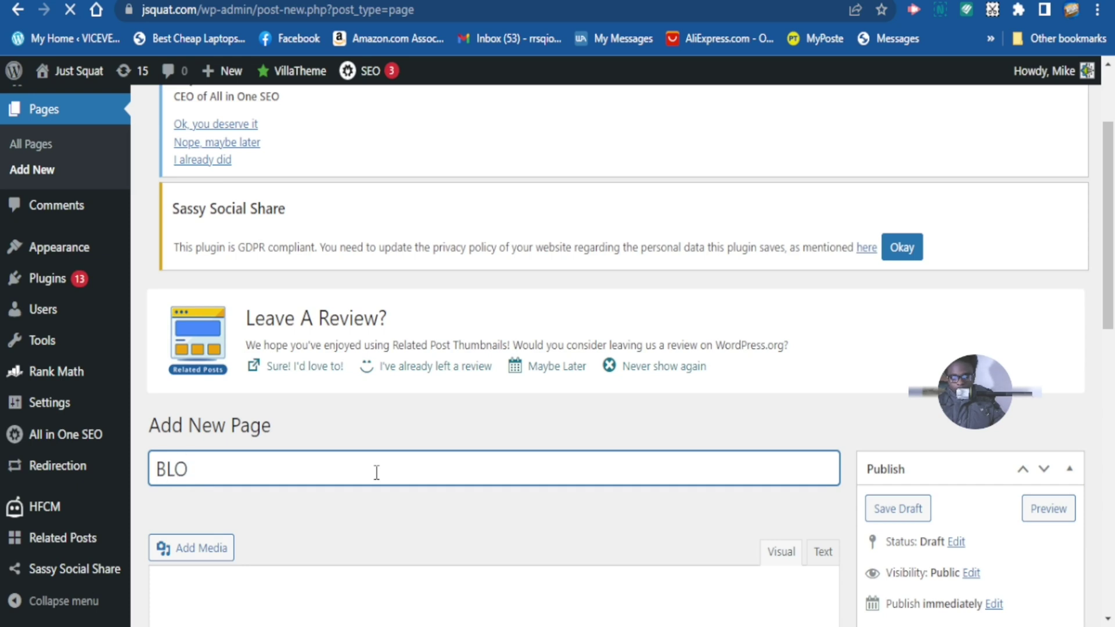
pyautogui.write('G')
pyautogui.scroll(-3, 573, 476)
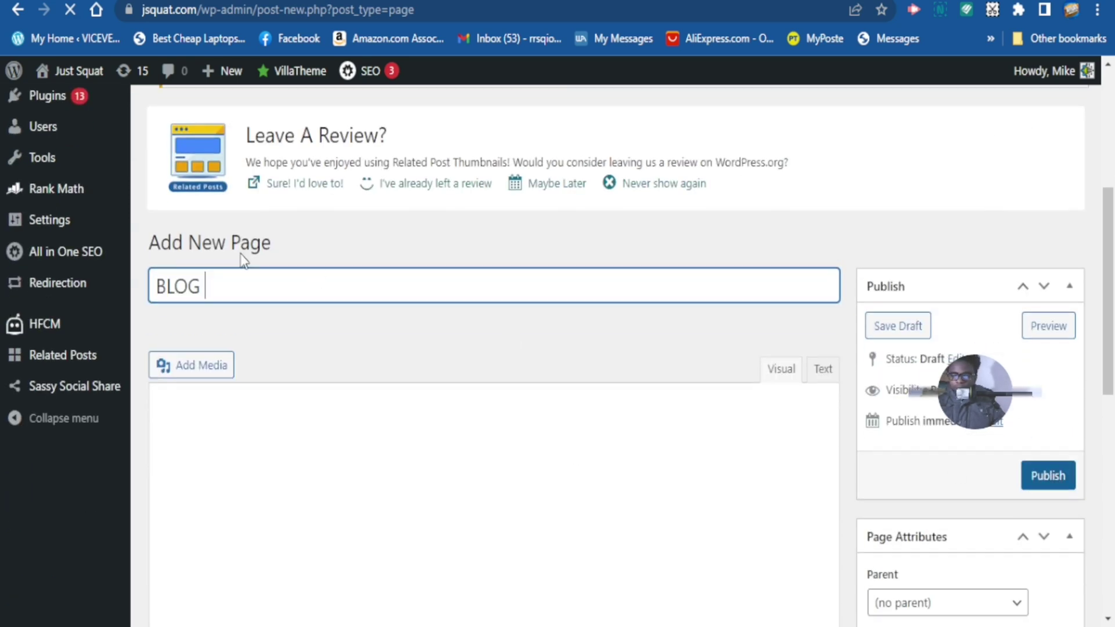
pyautogui.scroll(2, 23, 256)
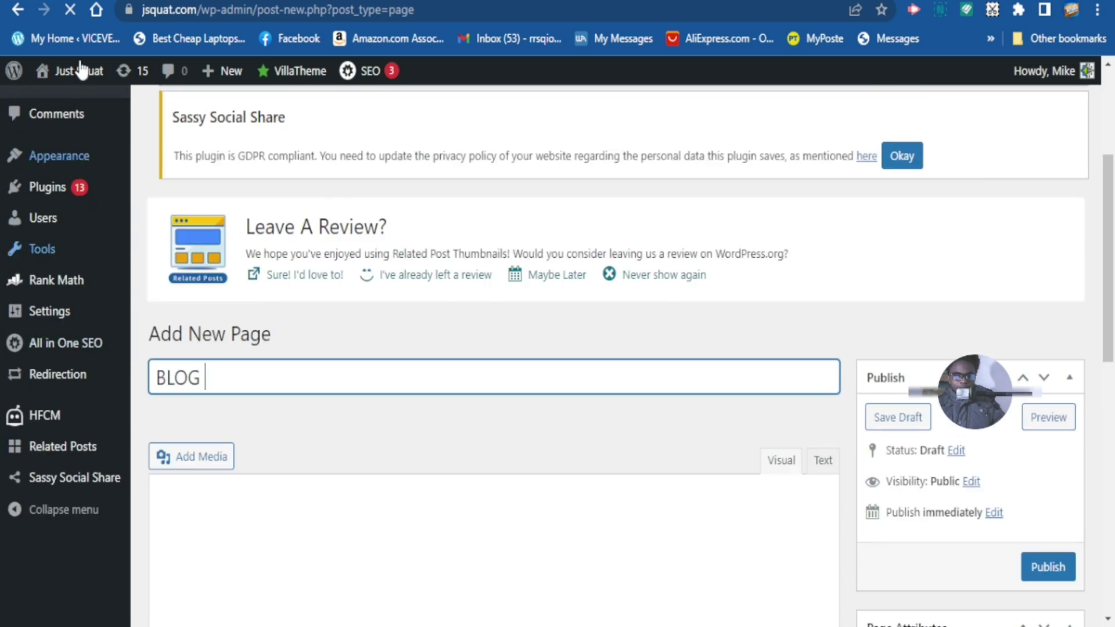
pyautogui.scroll(-2, 68, 313)
pyautogui.scroll(4, 35, 279)
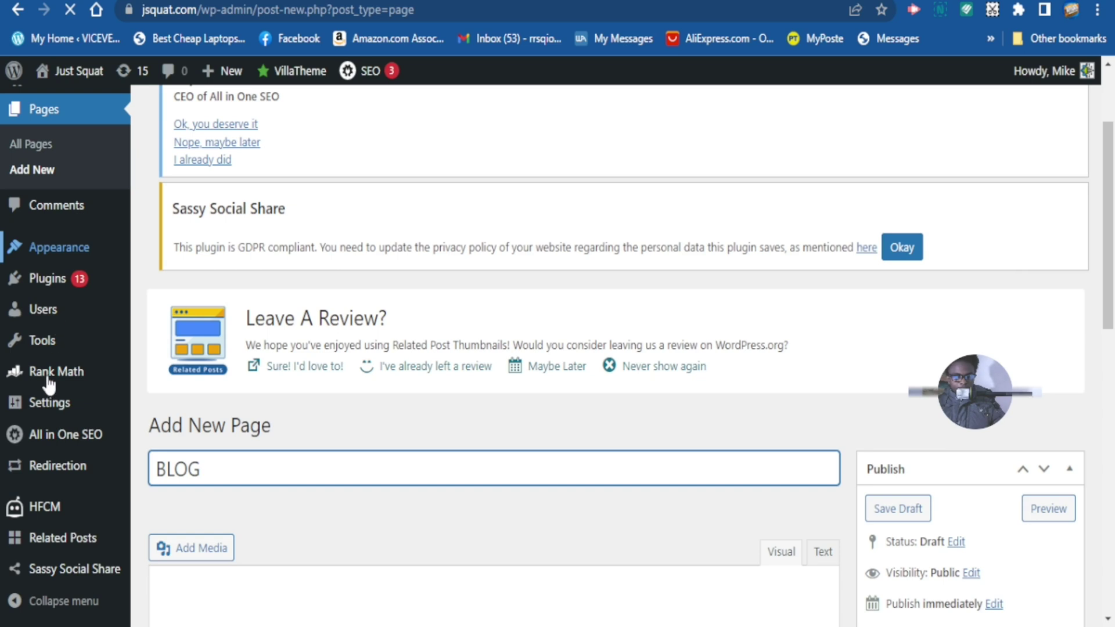
# Step: Open the site's menu editor and move the Blog item above Just Squat in MAIN MENU
pyautogui.moveTo(142, 463)
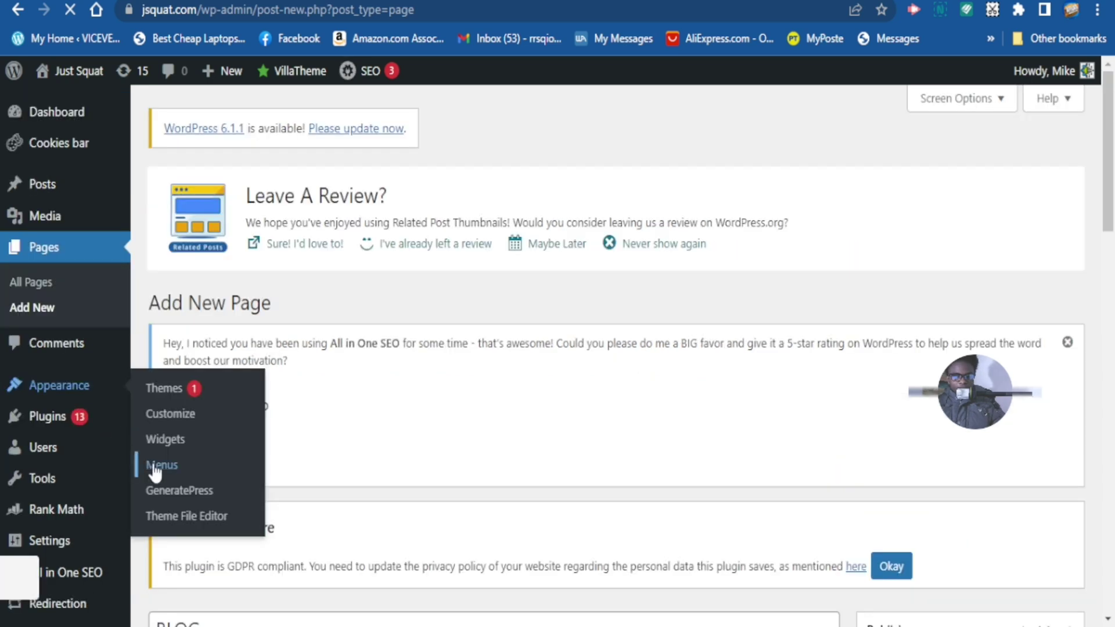
pyautogui.click(154, 468)
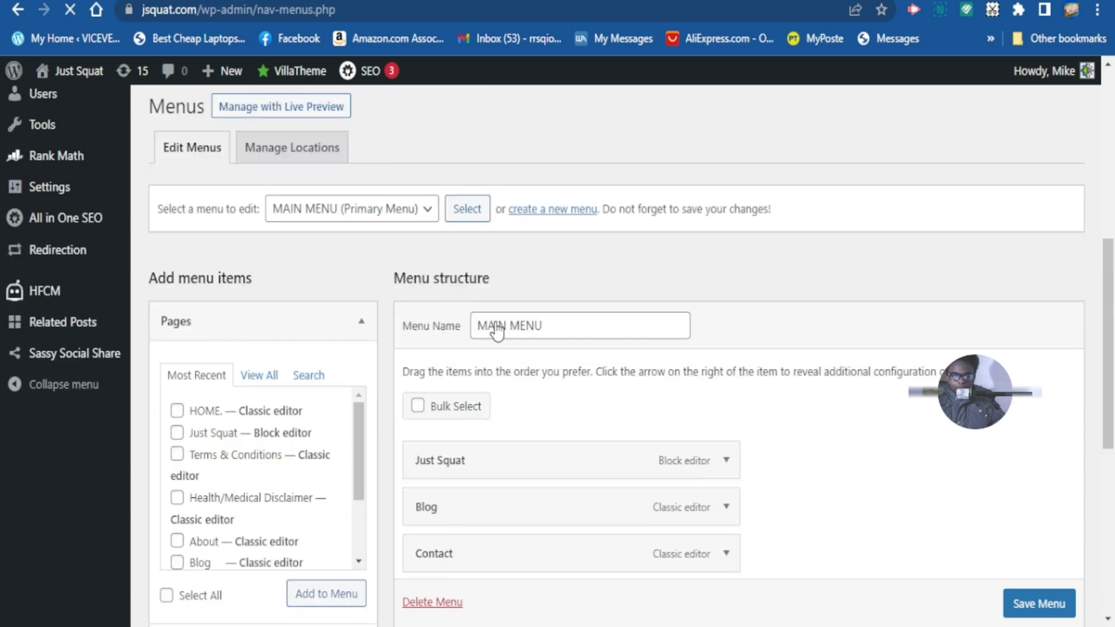
pyautogui.scroll(3, 441, 285)
pyautogui.scroll(-1, 454, 367)
pyautogui.scroll(-2, 316, 363)
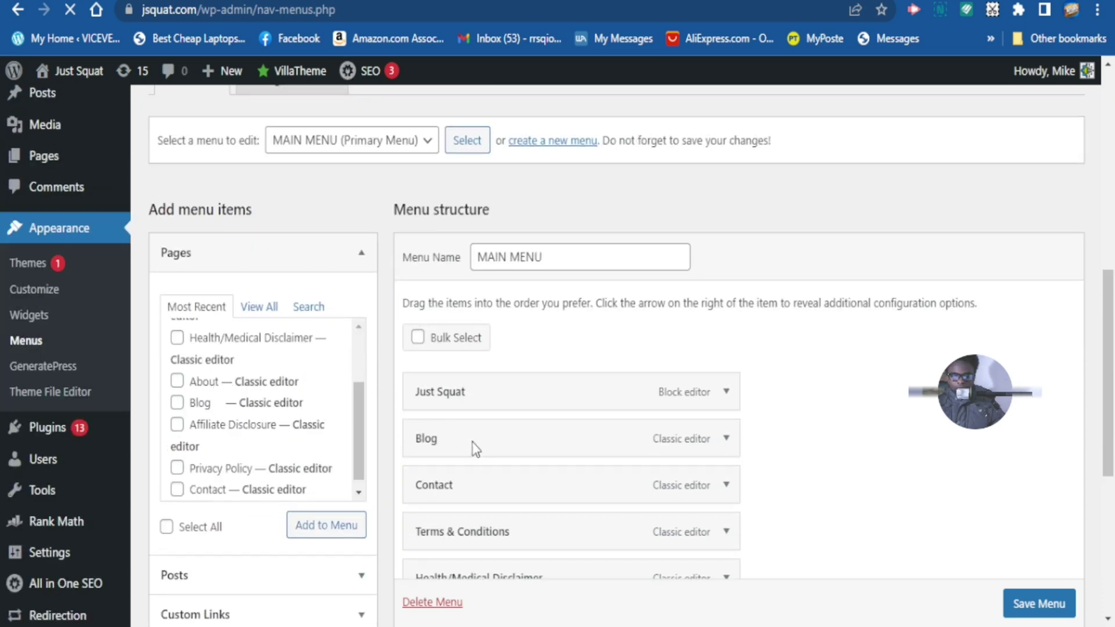
pyautogui.scroll(-2, 518, 443)
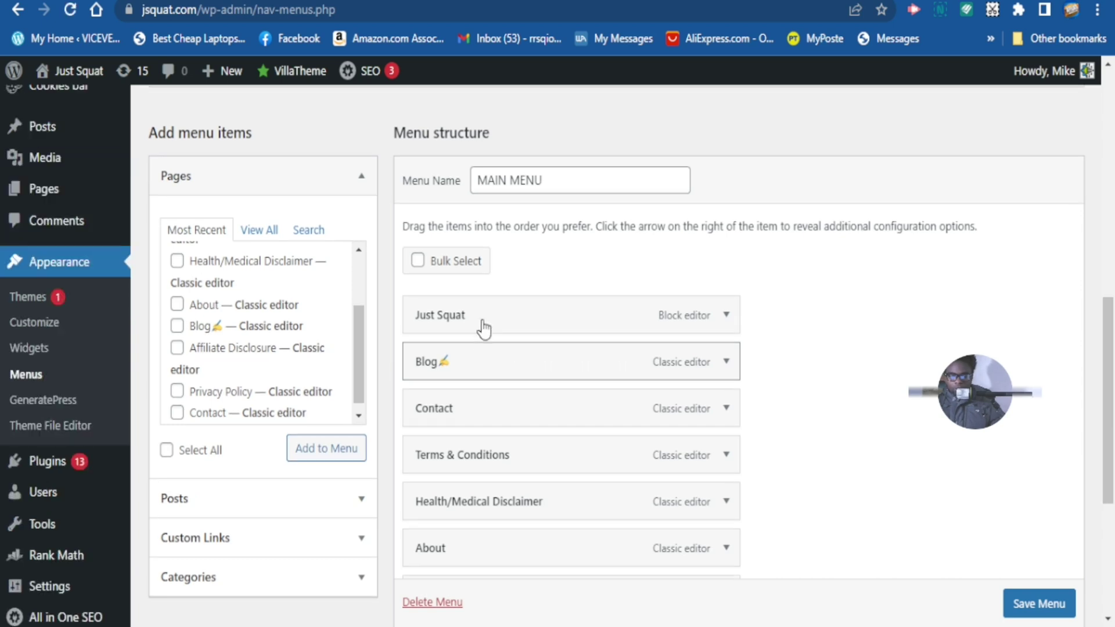
pyautogui.moveTo(483, 329)
pyautogui.mouseDown()
pyautogui.moveTo(486, 306)
pyautogui.moveTo(480, 326)
pyautogui.mouseUp()
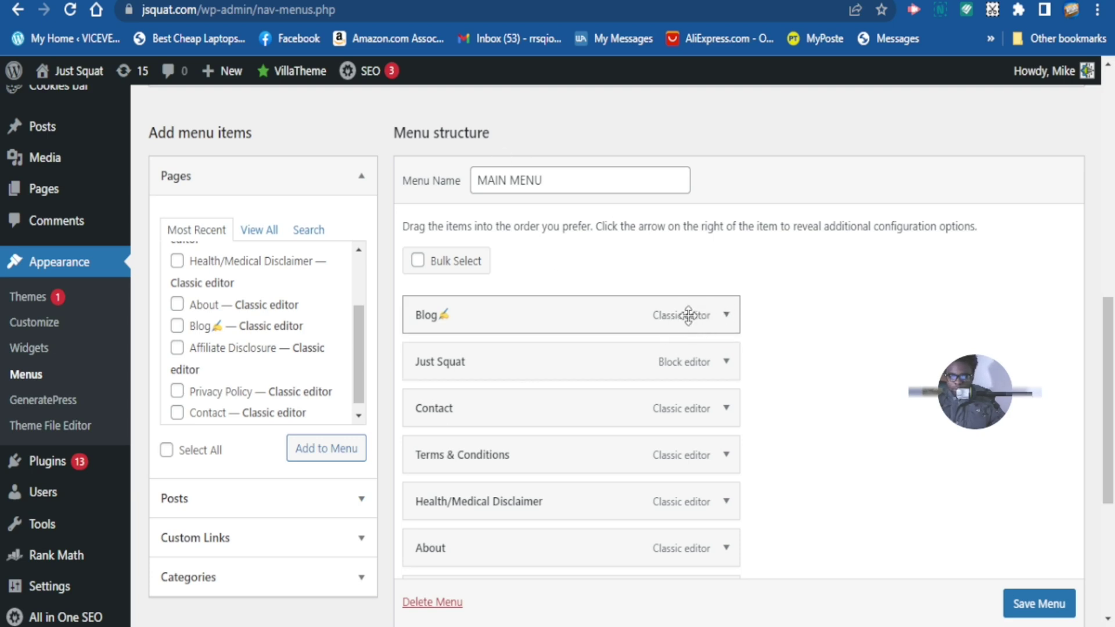
# Step: Make sure MAIN MENU uses the Primary Menu display location and save the menu
pyautogui.scroll(-3, 517, 463)
pyautogui.scroll(2, 451, 221)
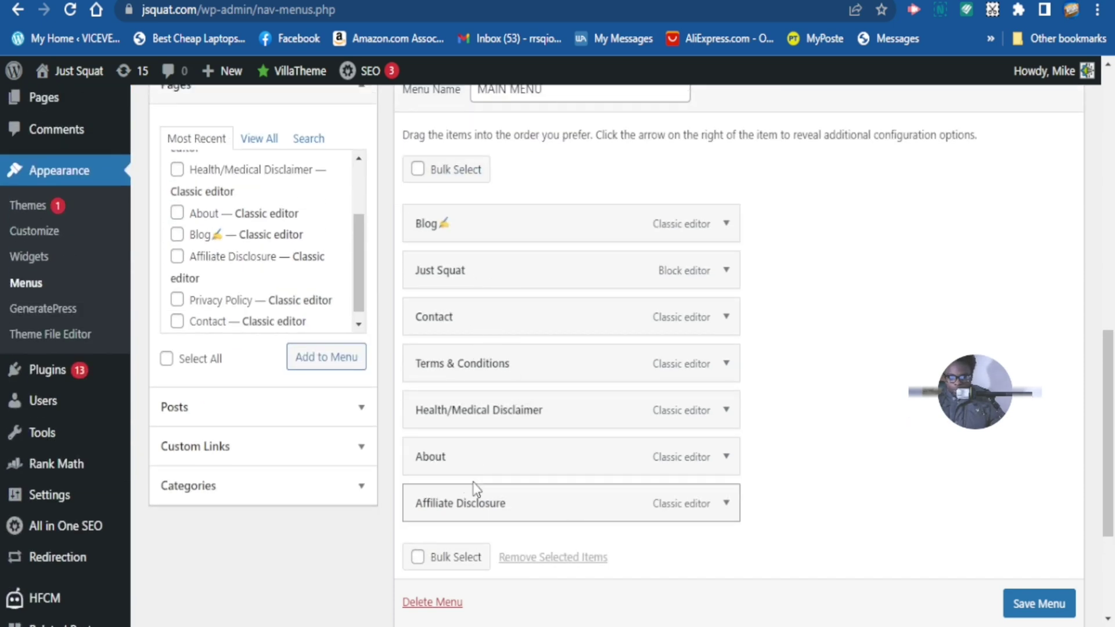
pyautogui.scroll(4, 475, 489)
pyautogui.scroll(-7, 474, 486)
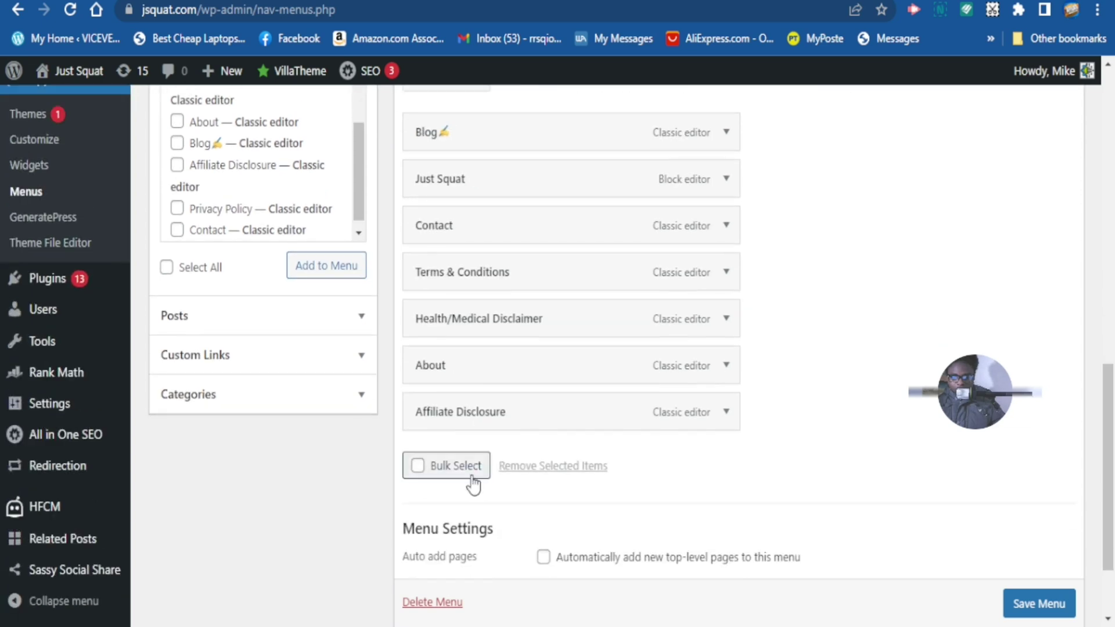
pyautogui.scroll(-2, 473, 484)
pyautogui.click(543, 495)
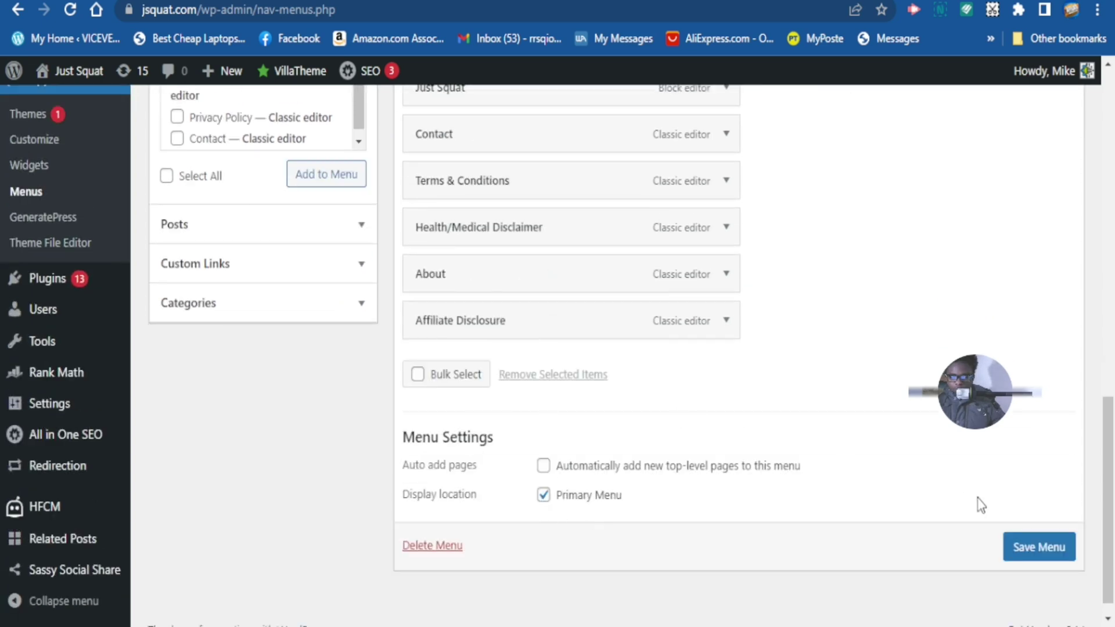
pyautogui.click(1033, 555)
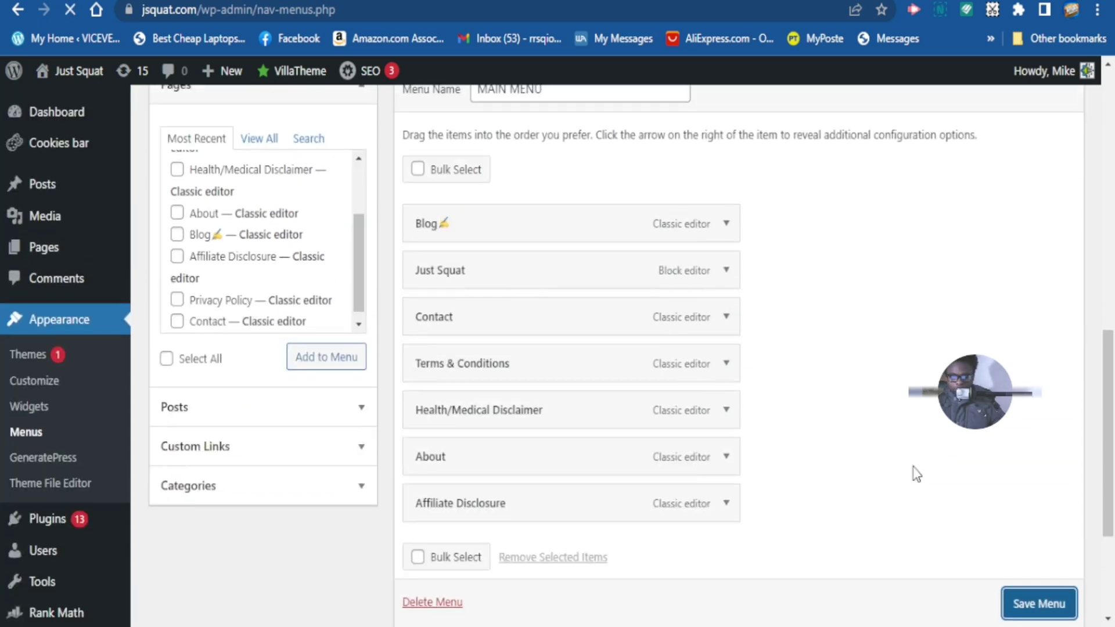
# Step: Open the Reading settings and set the homepage to display a static page
pyautogui.scroll(-2, 71, 180)
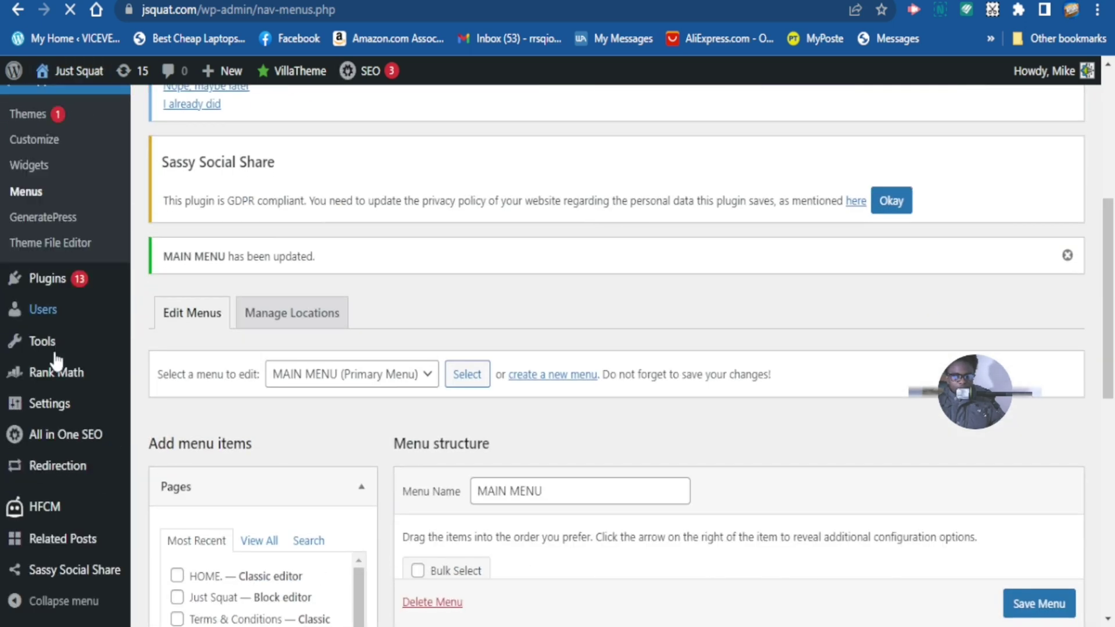
pyautogui.scroll(-2, 40, 348)
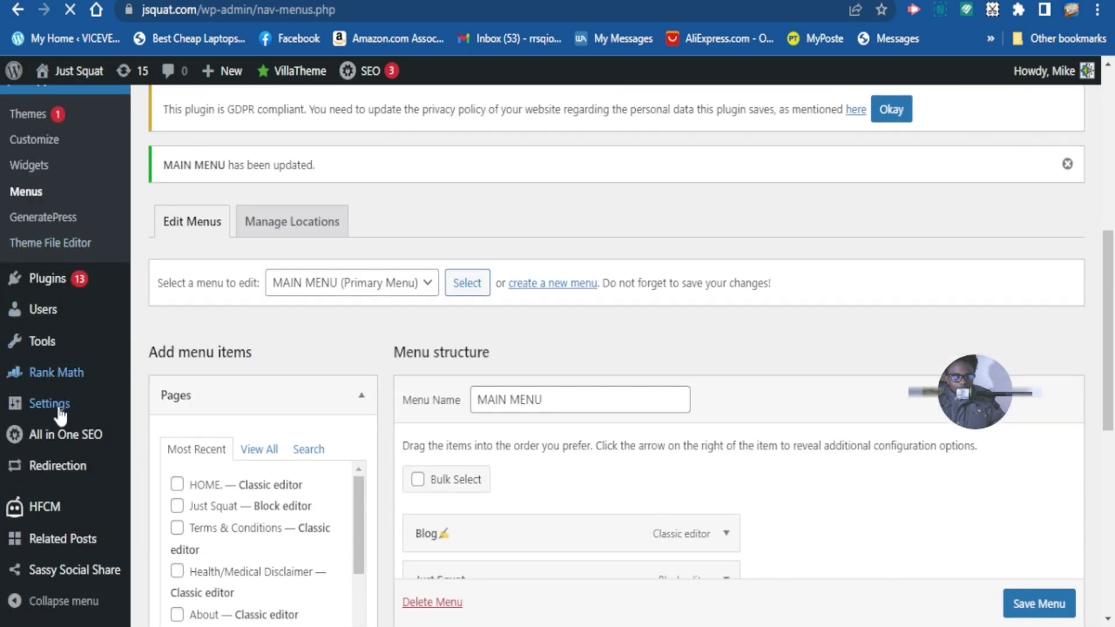
pyautogui.moveTo(60, 413)
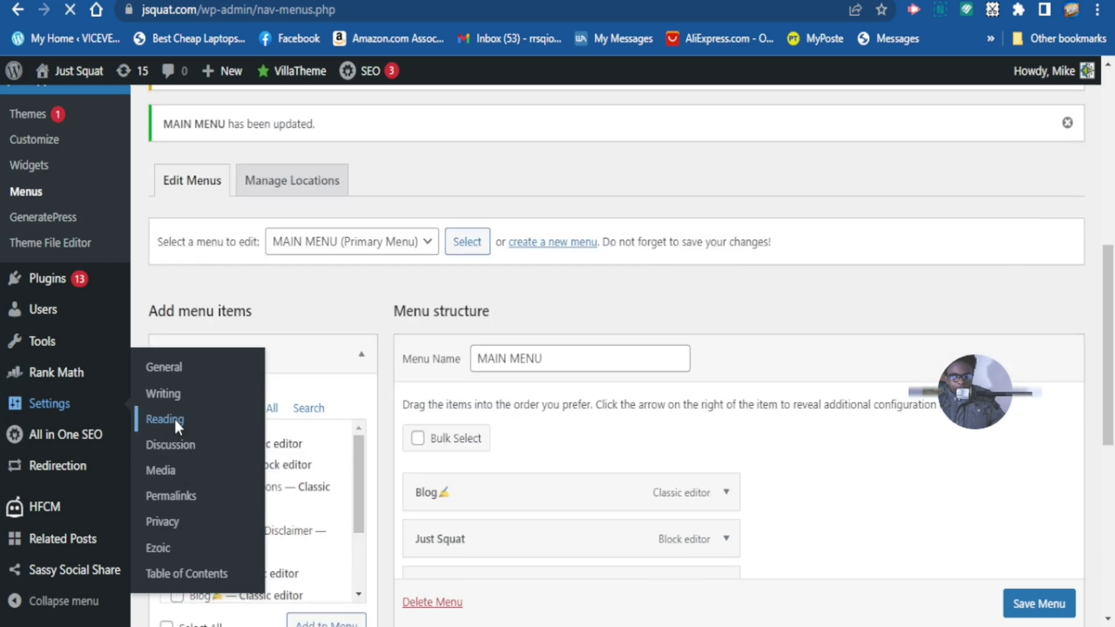
pyautogui.click(174, 420)
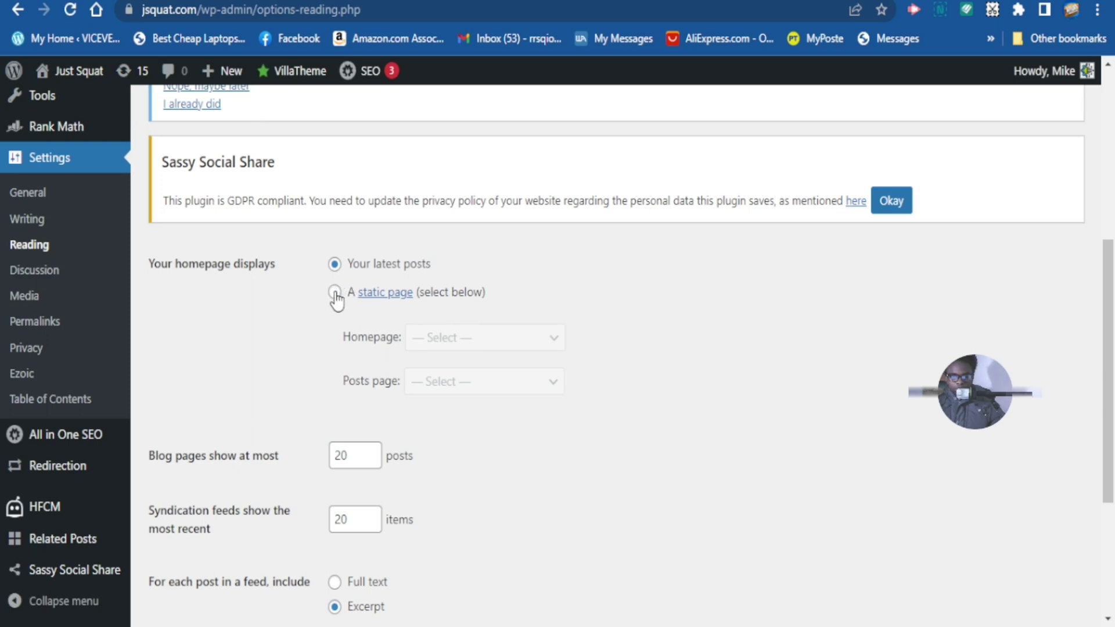
pyautogui.click(335, 293)
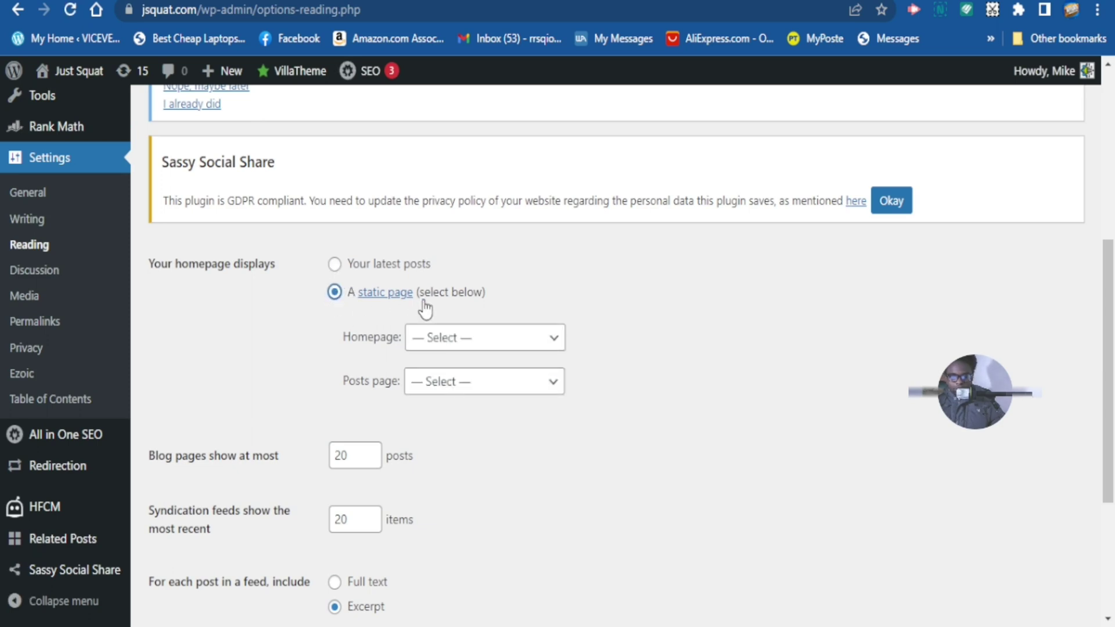
# Step: Choose Just Squat as the static homepage
pyautogui.scroll(-1, 497, 346)
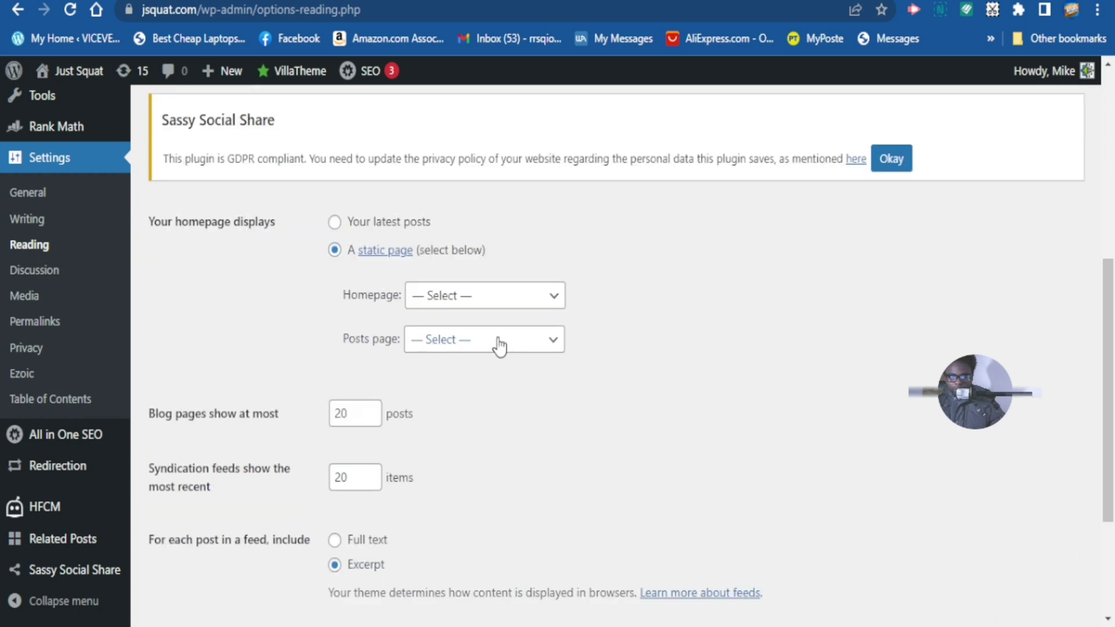
pyautogui.click(498, 346)
pyautogui.click(504, 299)
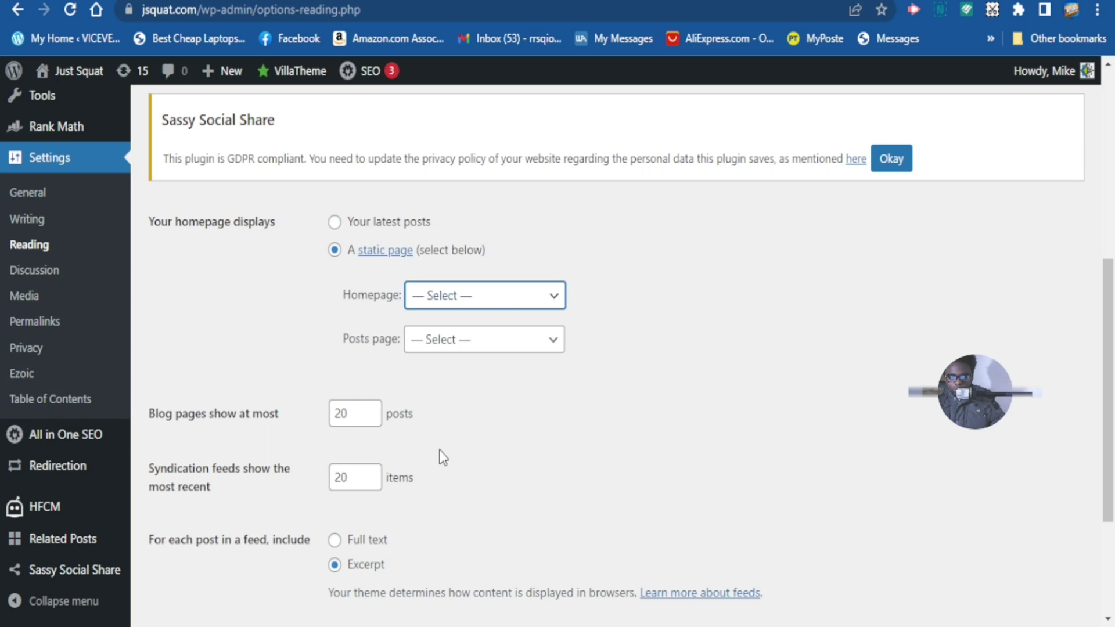
pyautogui.press('Down')
pyautogui.click(492, 346)
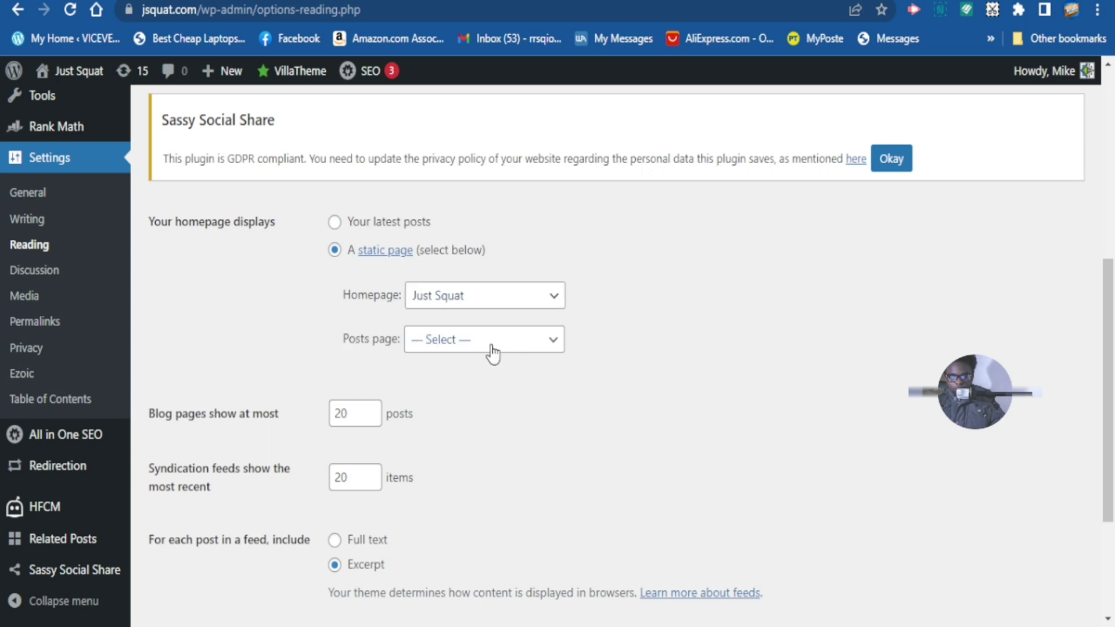
# Step: Choose Blog✍ as the posts page and save the reading settings
pyautogui.click(493, 350)
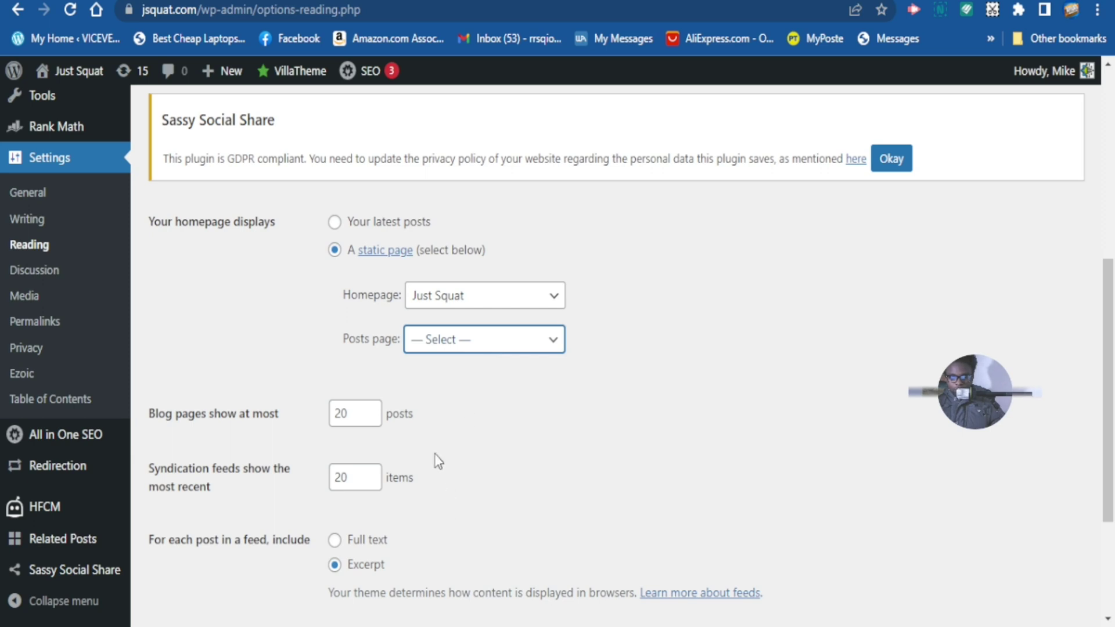
pyautogui.press('Down')
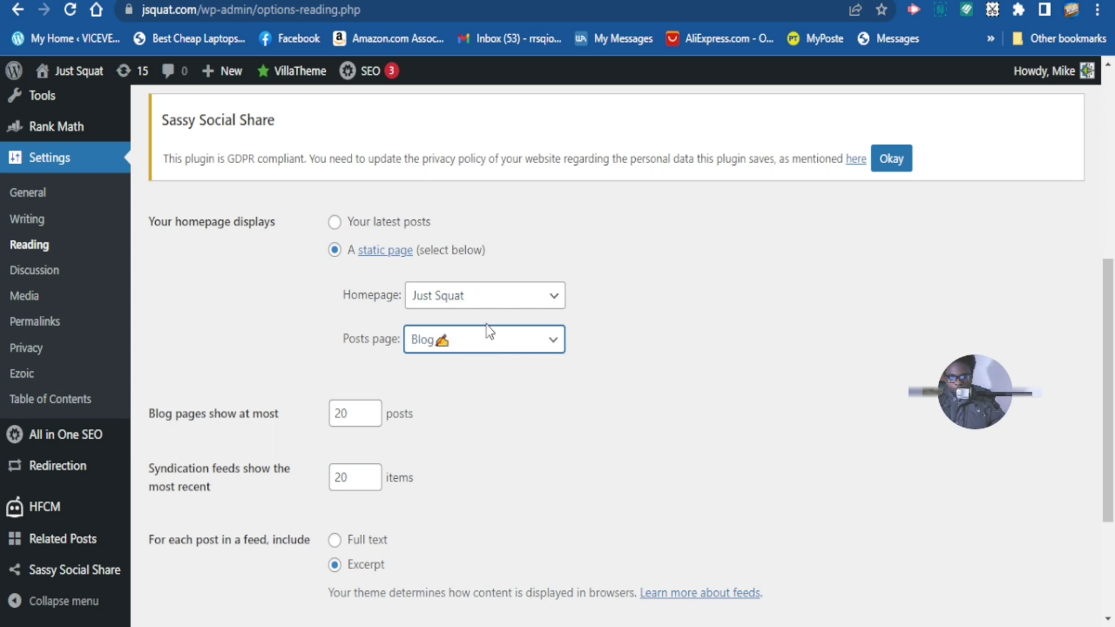
pyautogui.scroll(-2, 498, 329)
pyautogui.scroll(2, 491, 329)
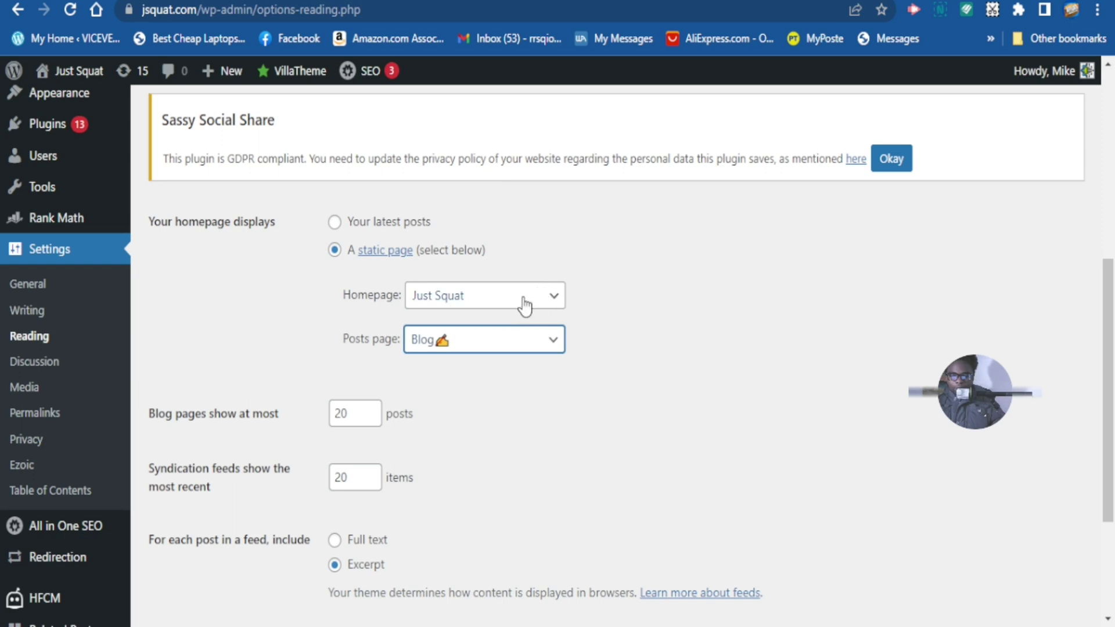
pyautogui.scroll(-3, 533, 313)
pyautogui.click(192, 535)
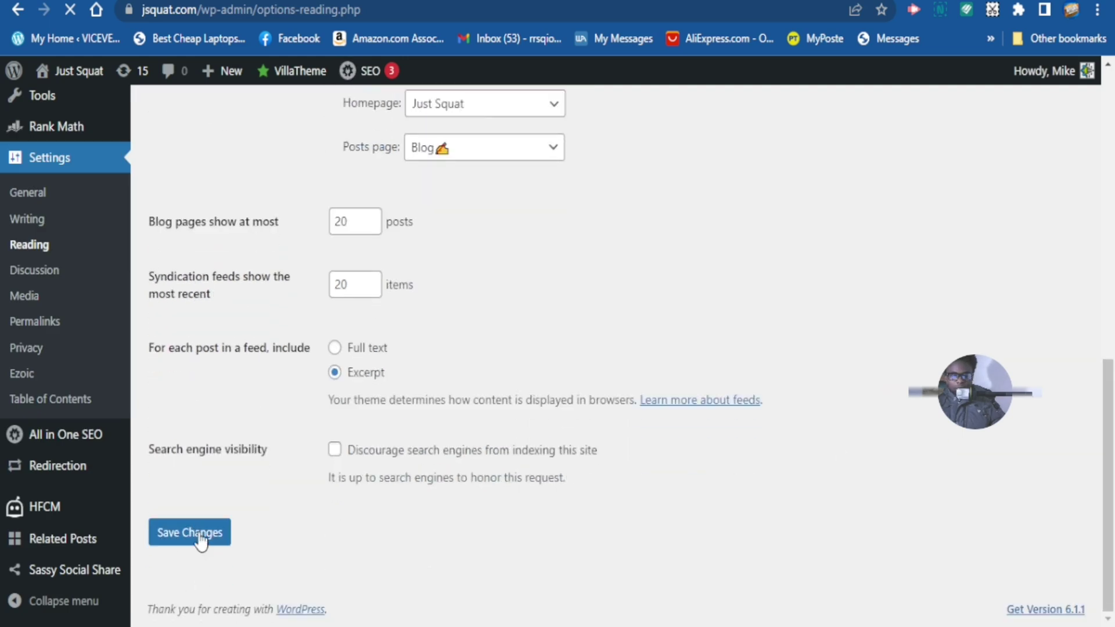
pyautogui.click(200, 542)
# Step: Visit the live site, open the Blog page from its menu and look through the posts listed there
pyautogui.click(80, 72)
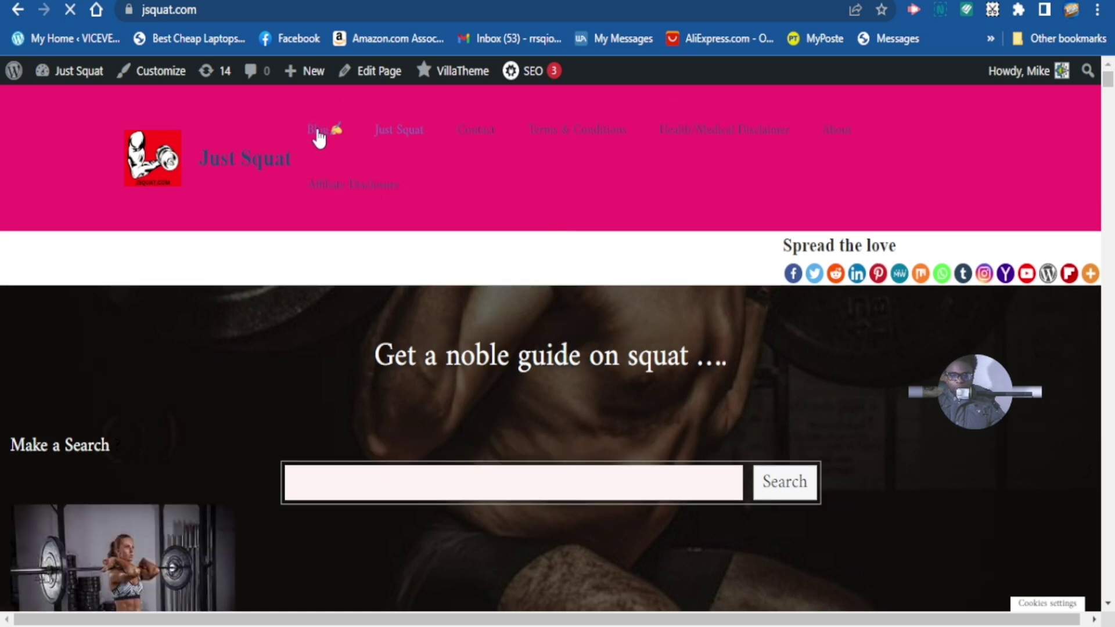
pyautogui.click(319, 133)
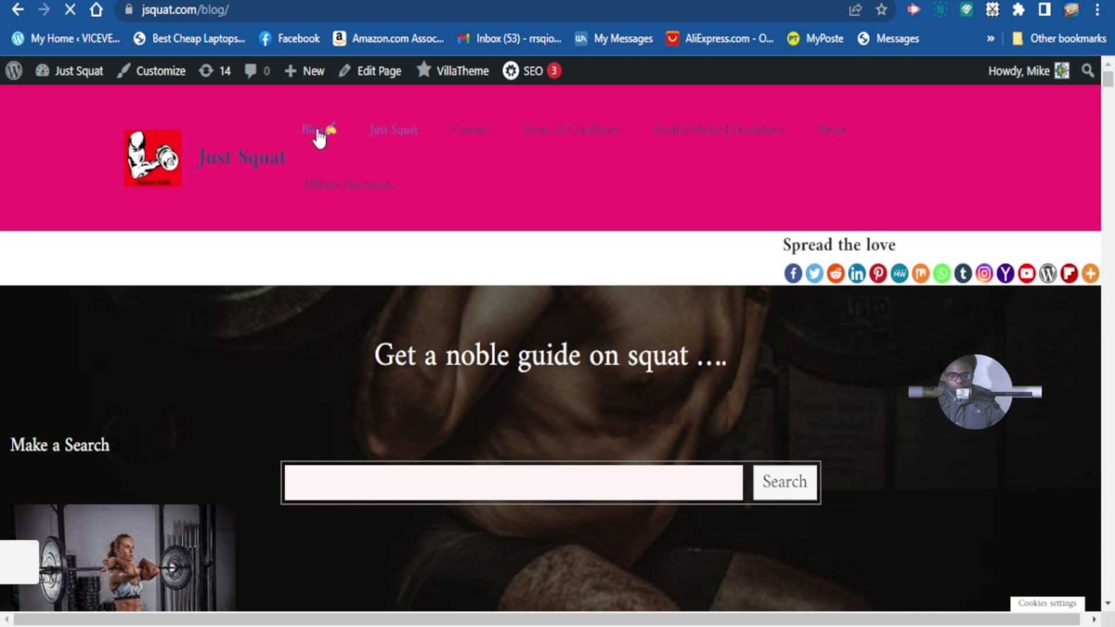
pyautogui.scroll(-15, 490, 212)
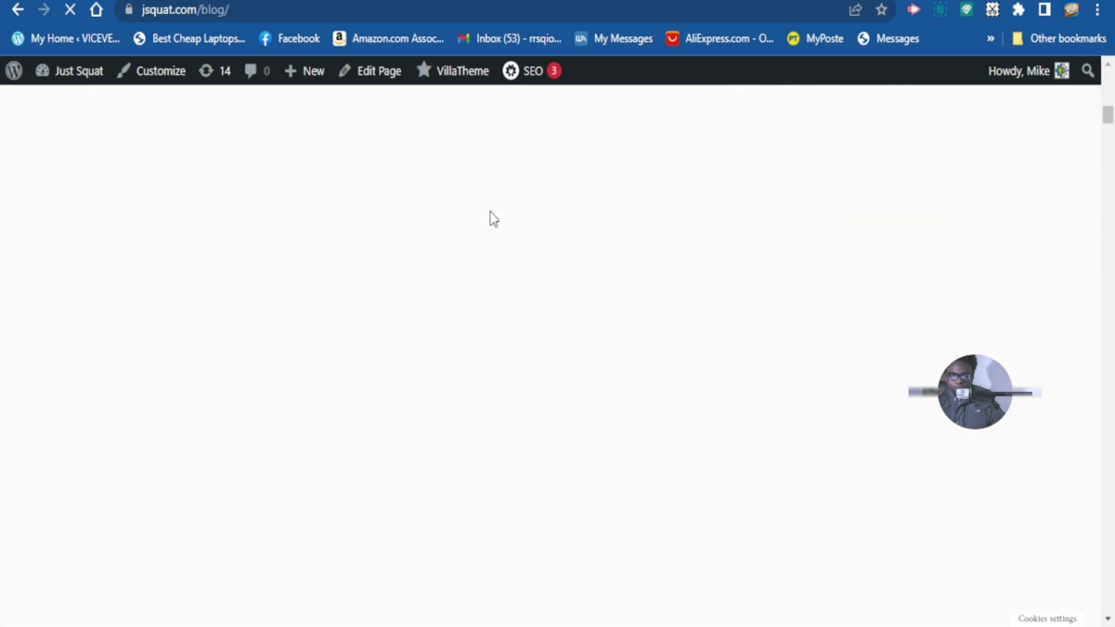
pyautogui.scroll(-10, 490, 219)
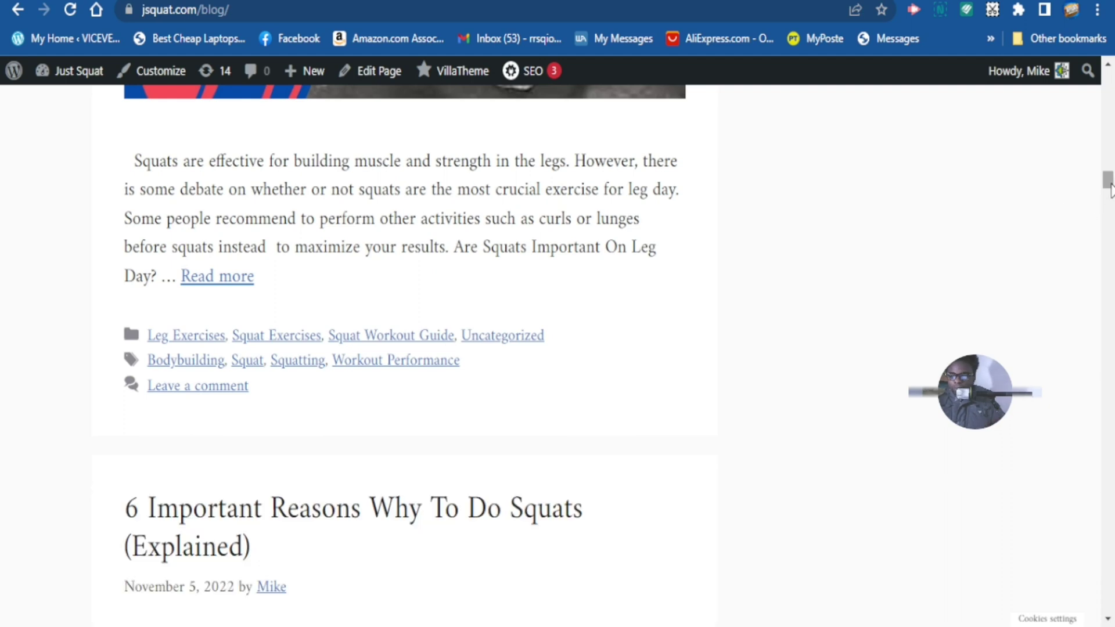
pyautogui.moveTo(1109, 189); pyautogui.dragTo(1097, 73)
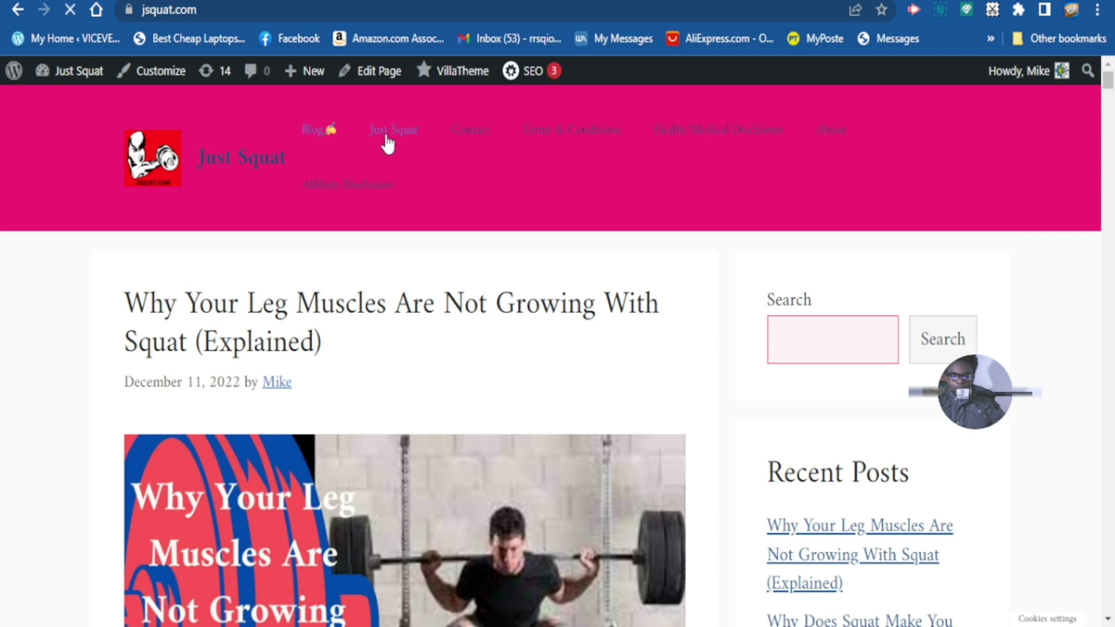
# Step: Look over the static Just Squat homepage on the live site and open that page for editing
pyautogui.scroll(-5, 404, 148)
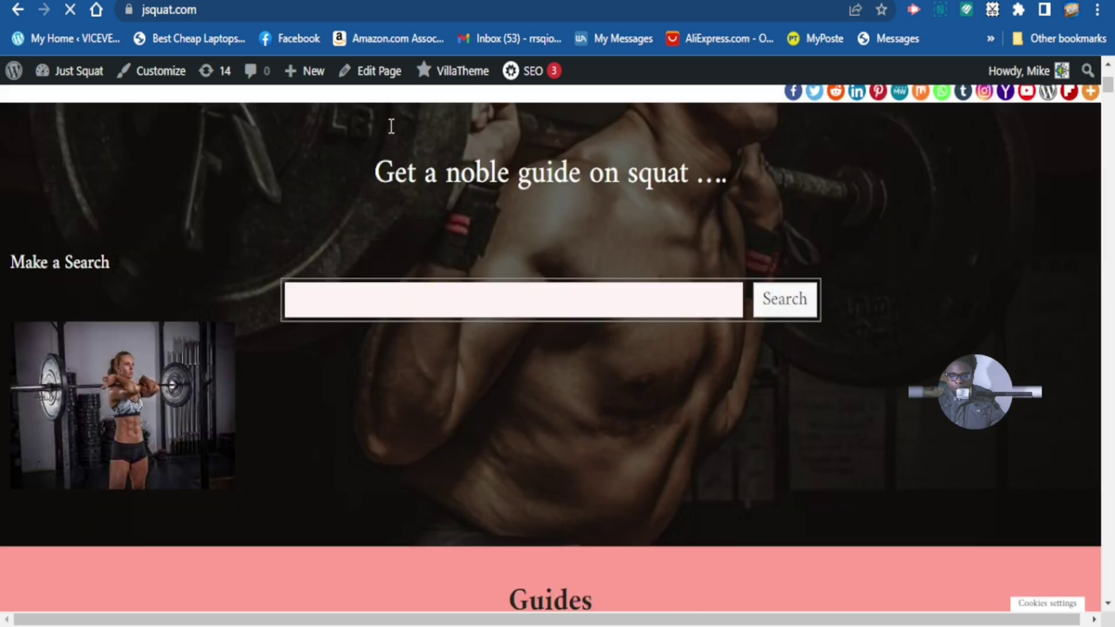
pyautogui.scroll(3, 404, 148)
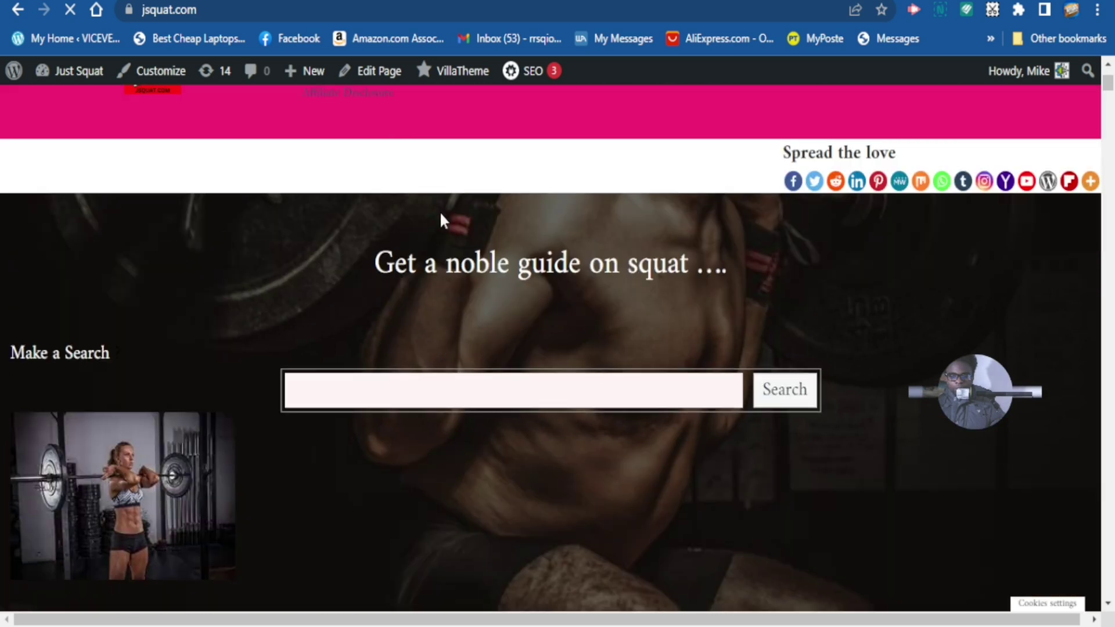
pyautogui.scroll(-2, 375, 103)
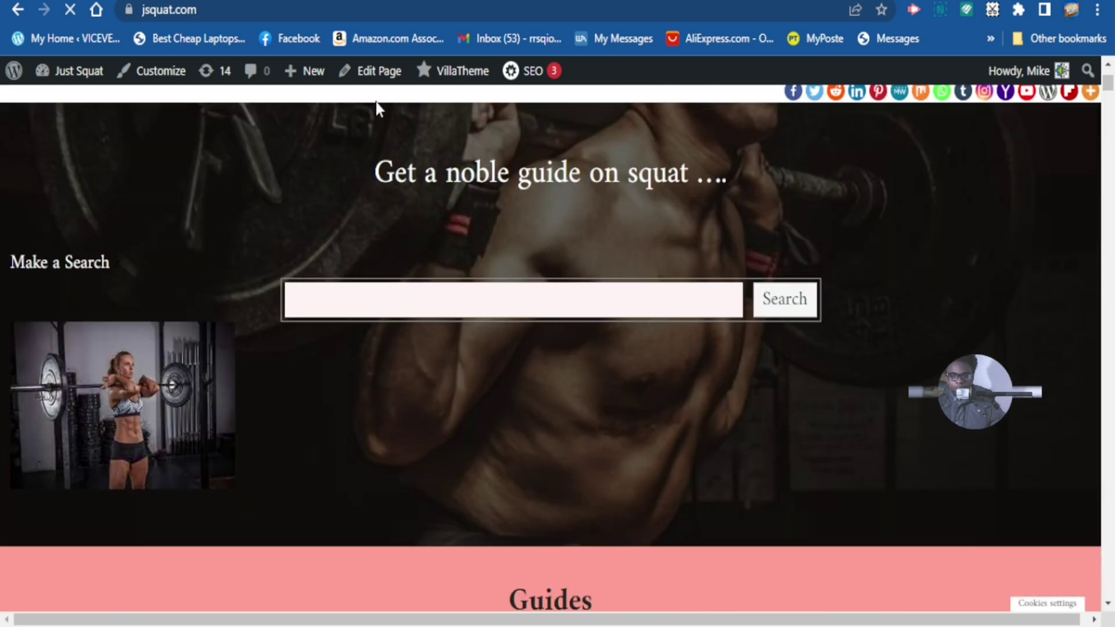
pyautogui.click(382, 72)
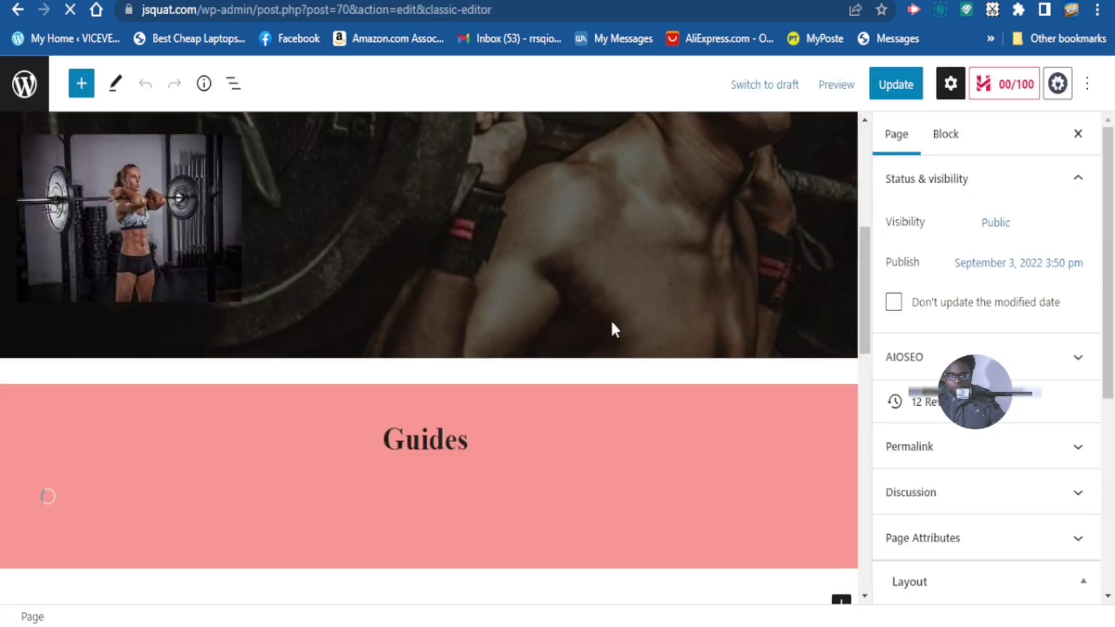
pyautogui.scroll(-1, 440, 371)
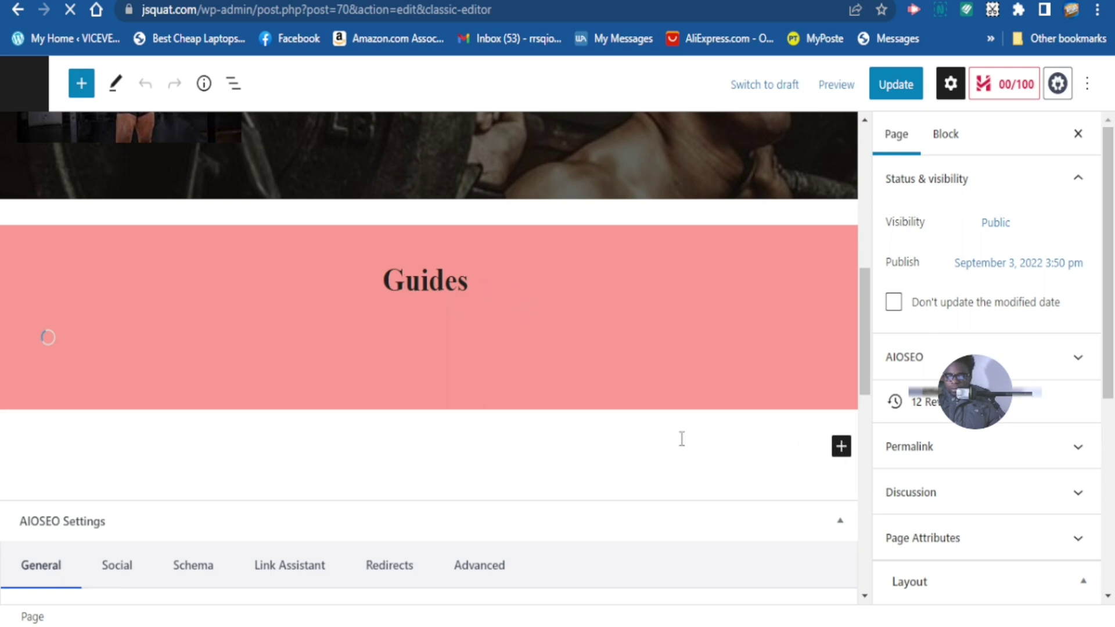
pyautogui.click(841, 448)
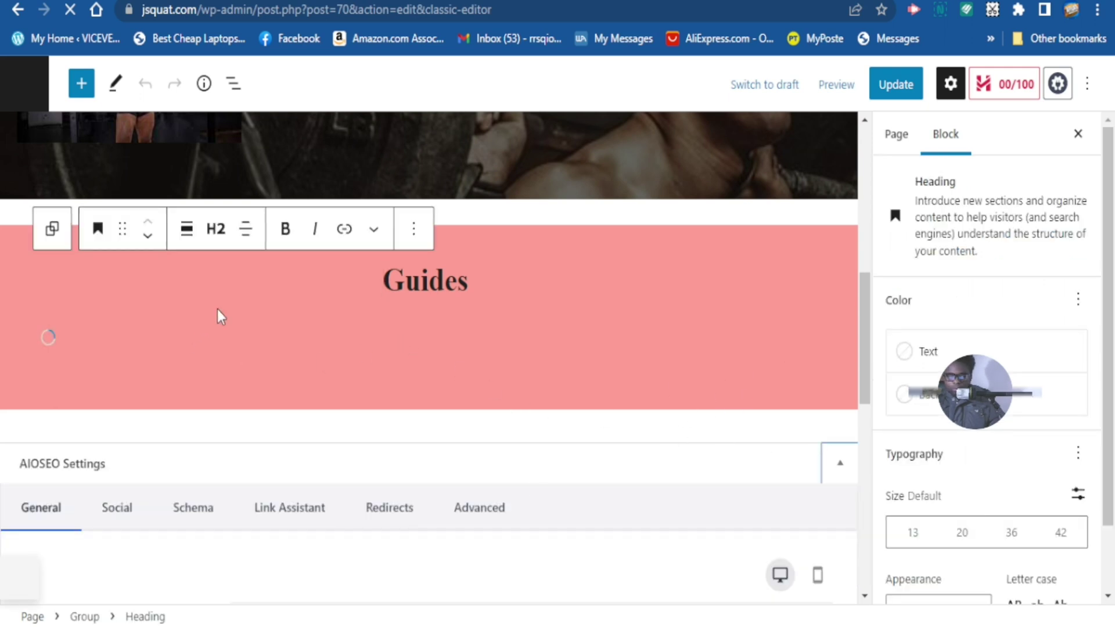
pyautogui.click(845, 400)
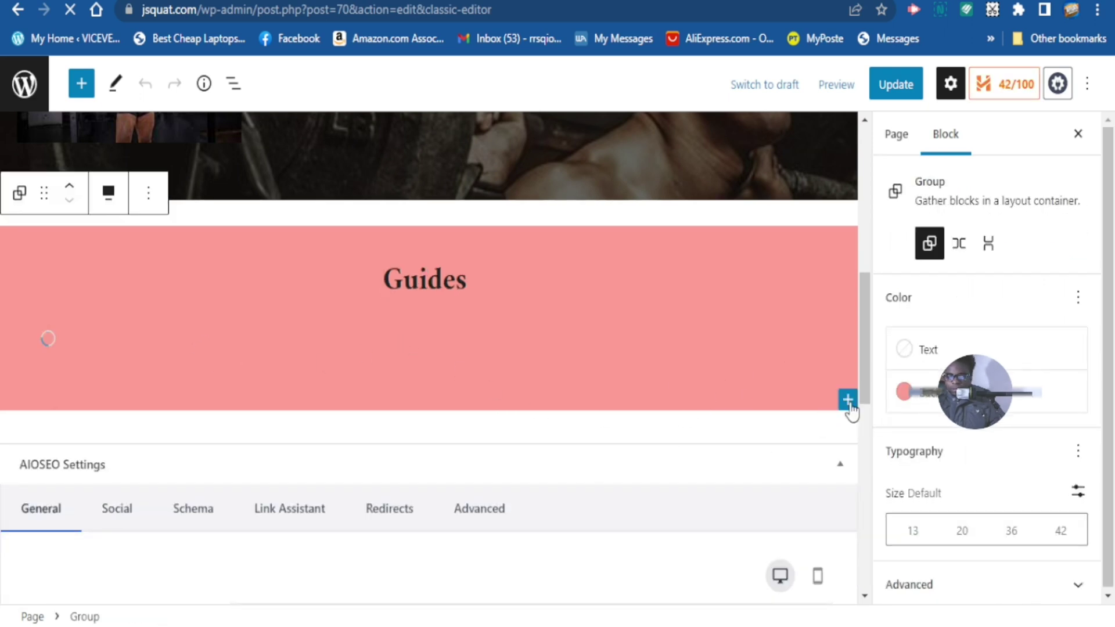
pyautogui.click(849, 406)
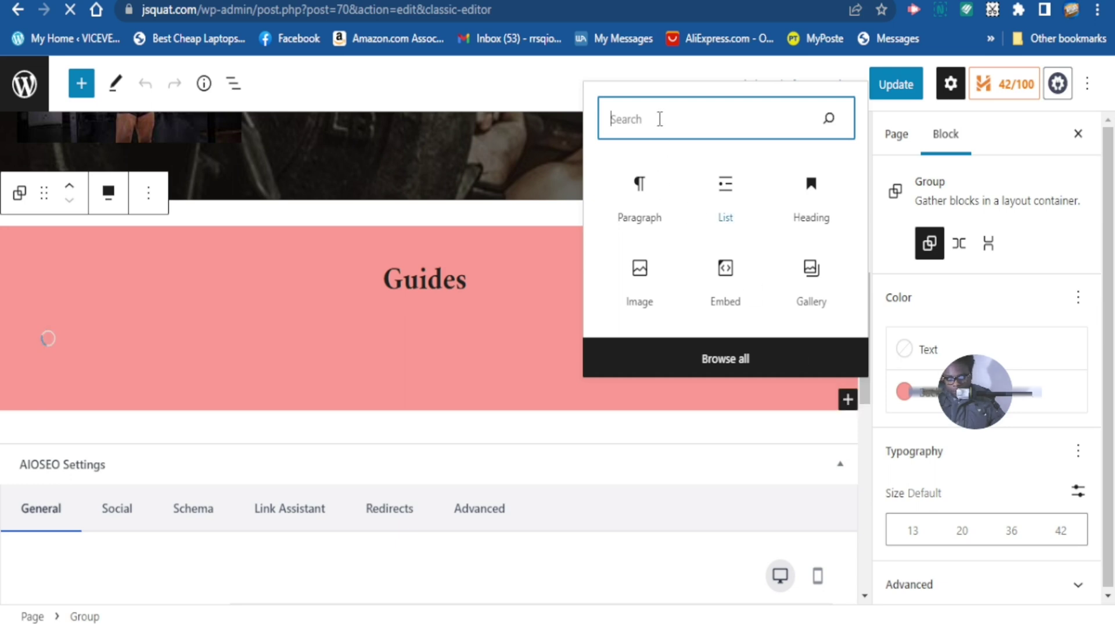
pyautogui.write('c')
pyautogui.click(652, 365)
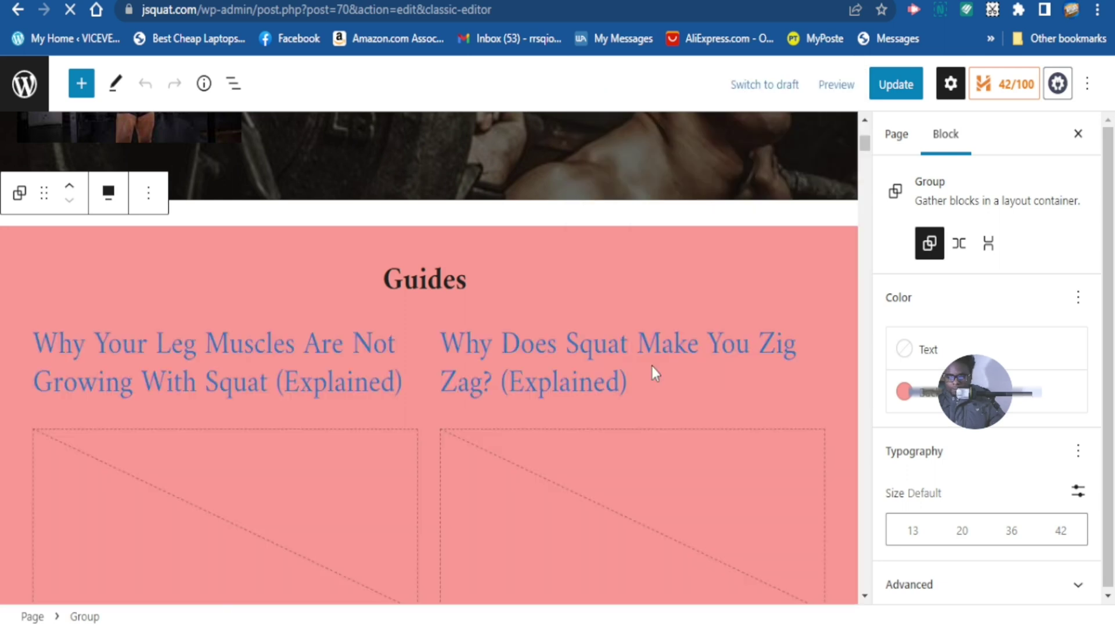
# Step: Review the hero and Guides sections of the Just Squat page and update the page
pyautogui.scroll(-2, 627, 356)
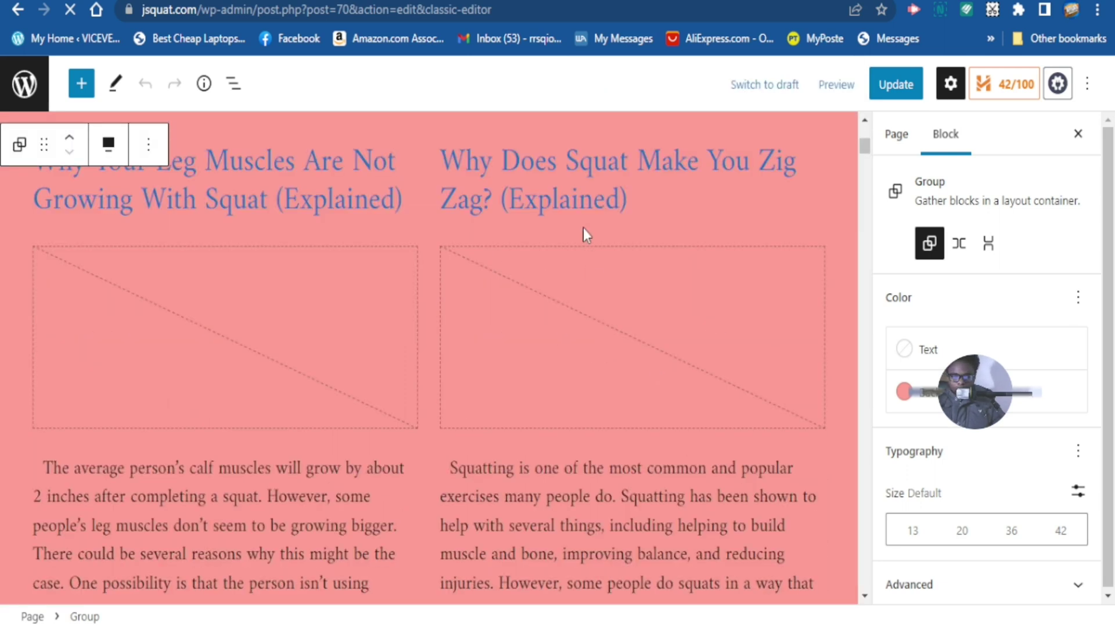
pyautogui.scroll(2, 590, 226)
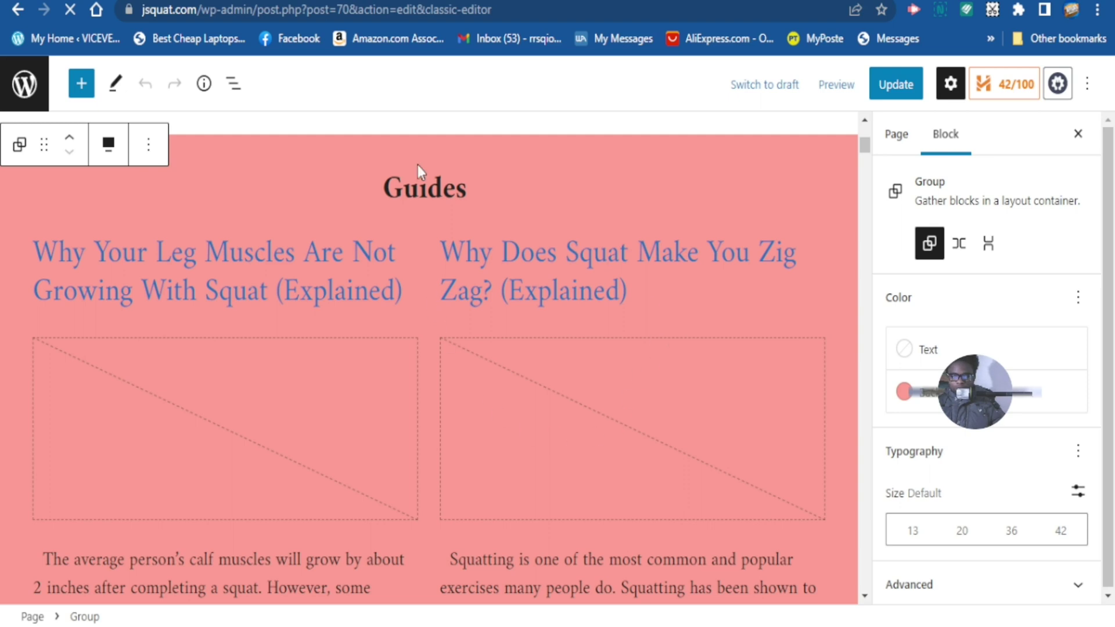
pyautogui.scroll(2, 430, 191)
pyautogui.scroll(2, 523, 238)
pyautogui.scroll(-2, 533, 253)
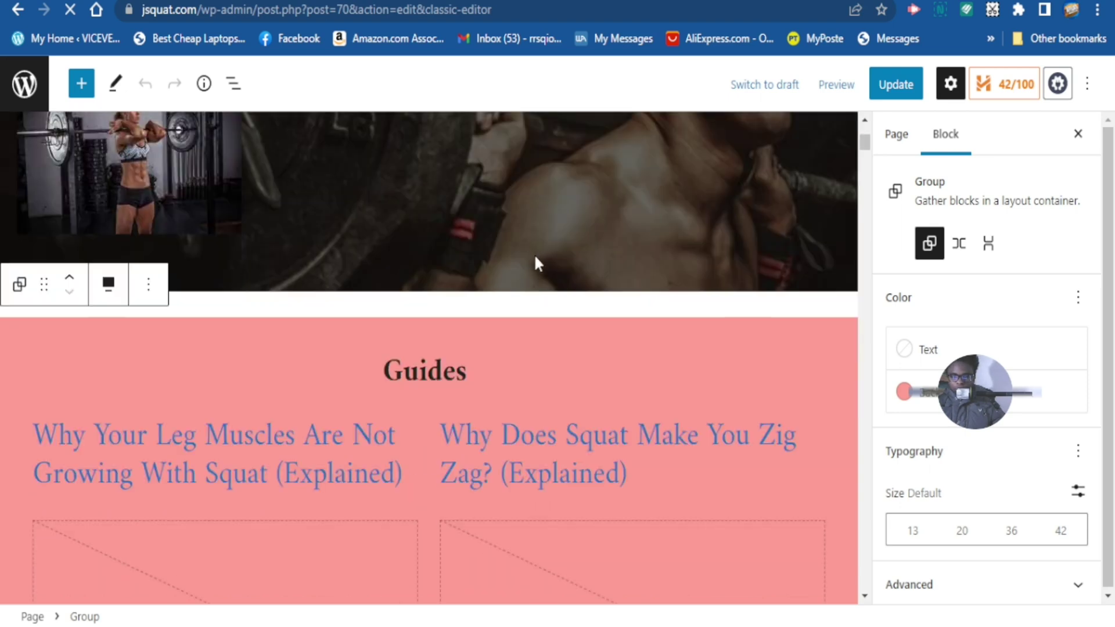
pyautogui.scroll(-3, 771, 100)
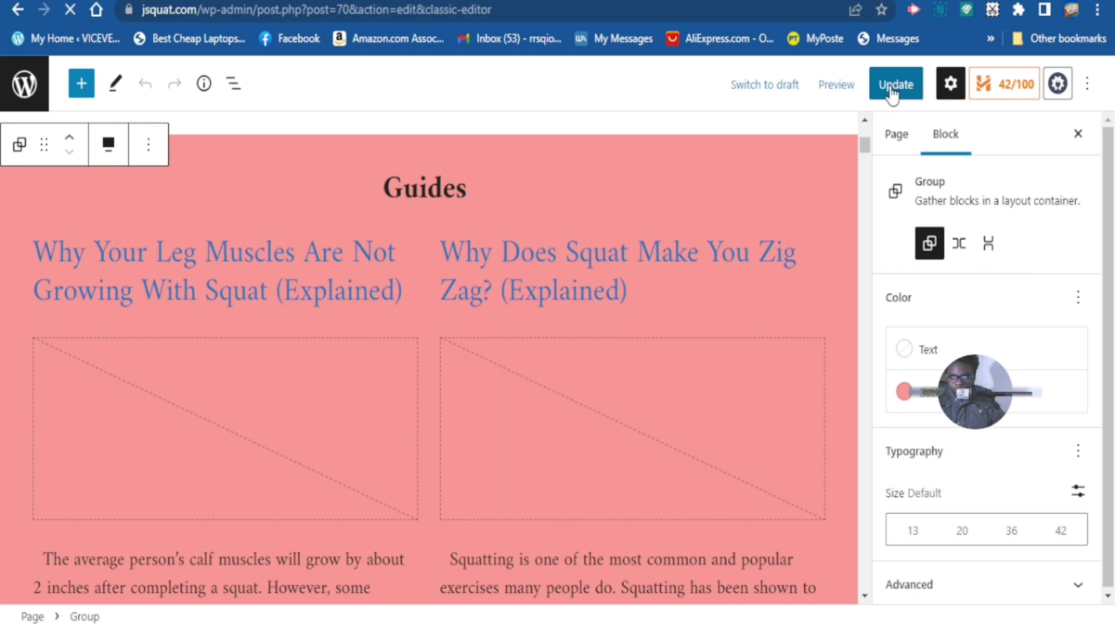
pyautogui.click(892, 92)
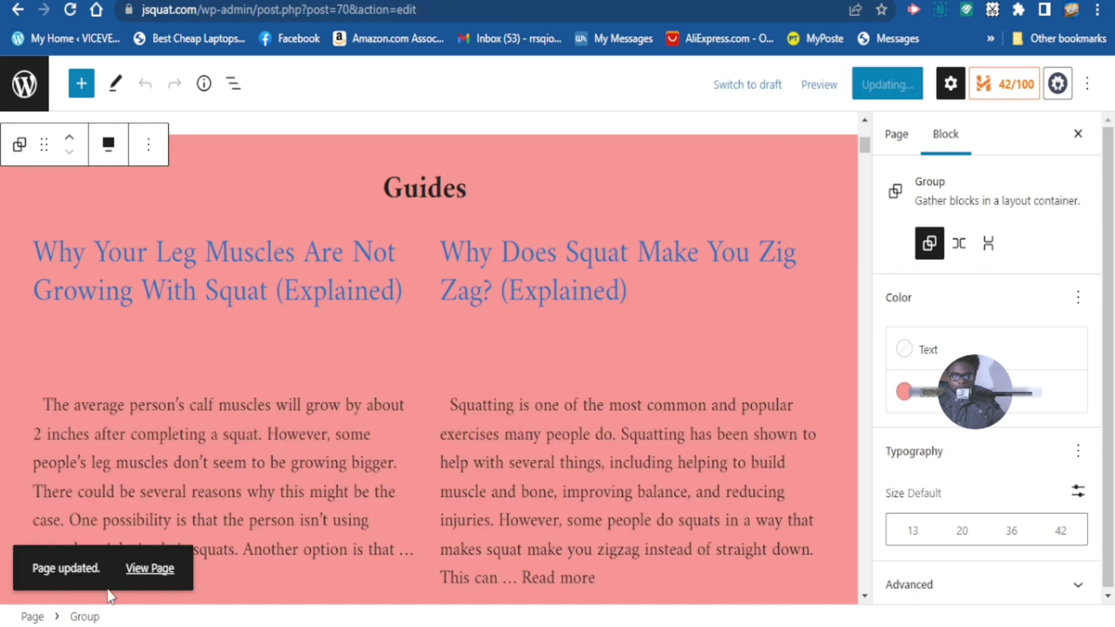
# Step: View the updated homepage on the live site and look through the posts in its Guides section
pyautogui.click(142, 571)
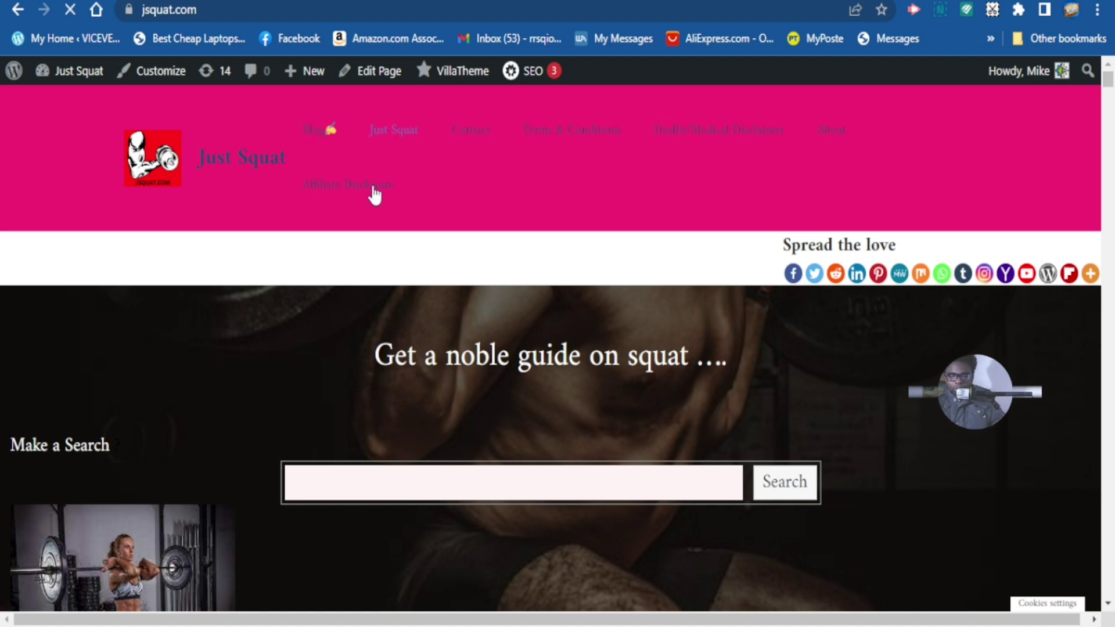
pyautogui.scroll(-5, 558, 363)
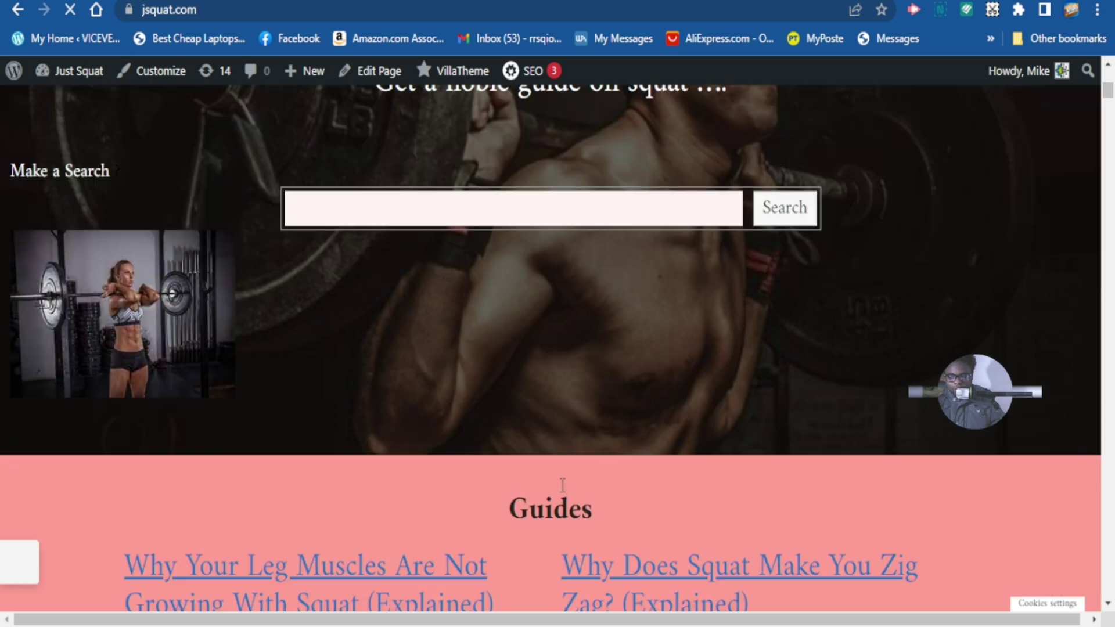
pyautogui.scroll(-6, 591, 550)
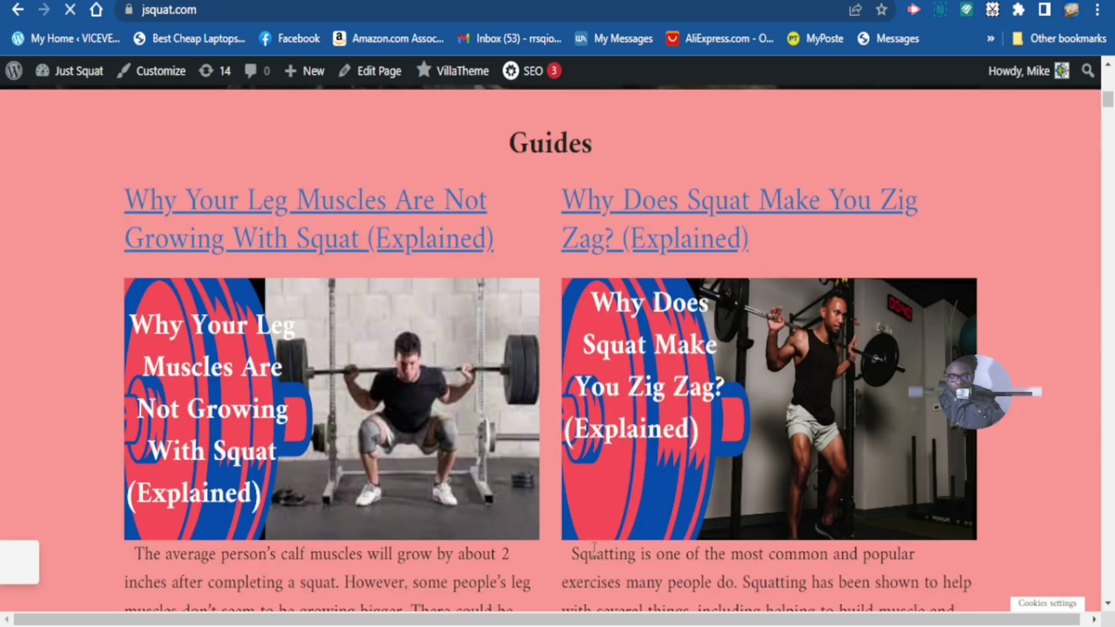
pyautogui.scroll(-2, 593, 549)
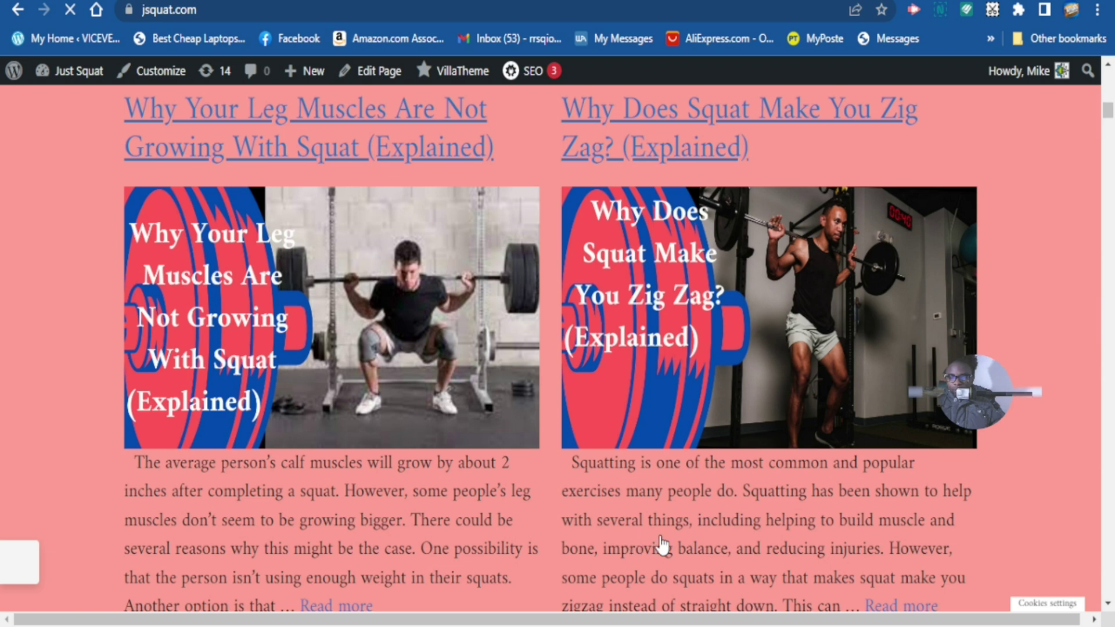
pyautogui.scroll(-15, 662, 549)
pyautogui.scroll(-5, 1108, 198)
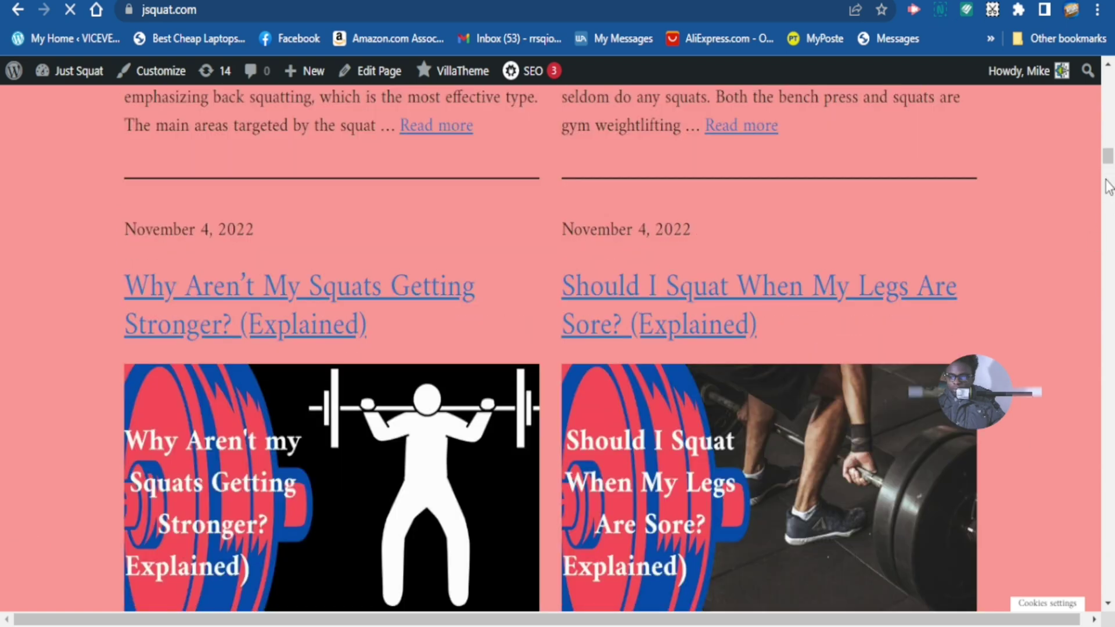
pyautogui.moveTo(1109, 162); pyautogui.dragTo(1108, 76)
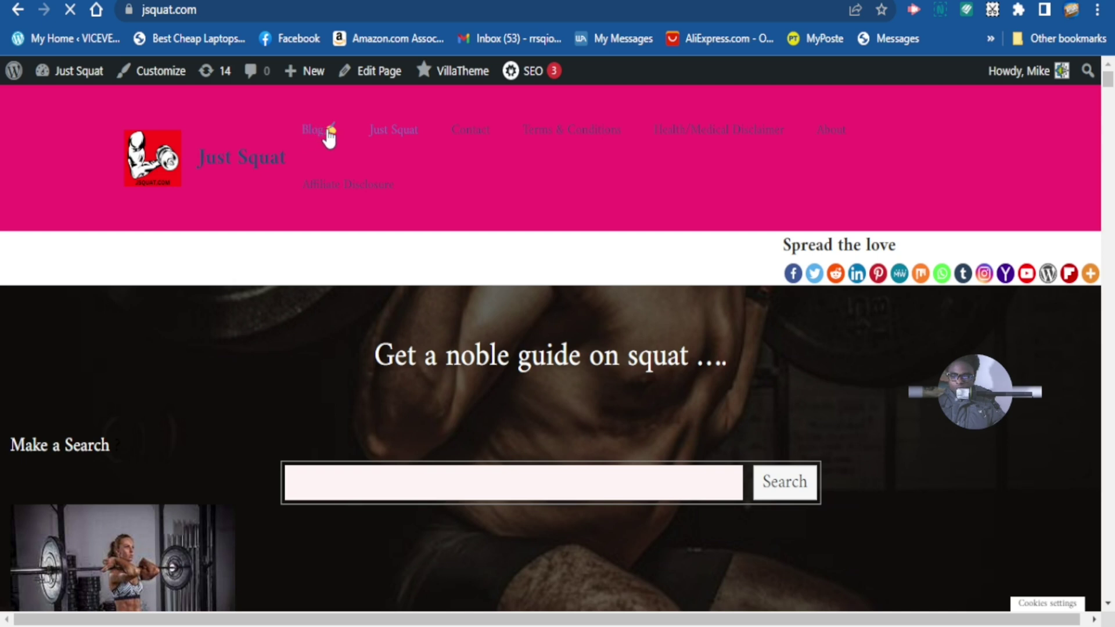
# Step: Open the site's menu settings and move Just Squat above Blog✍ in MAIN MENU
pyautogui.moveTo(79, 72)
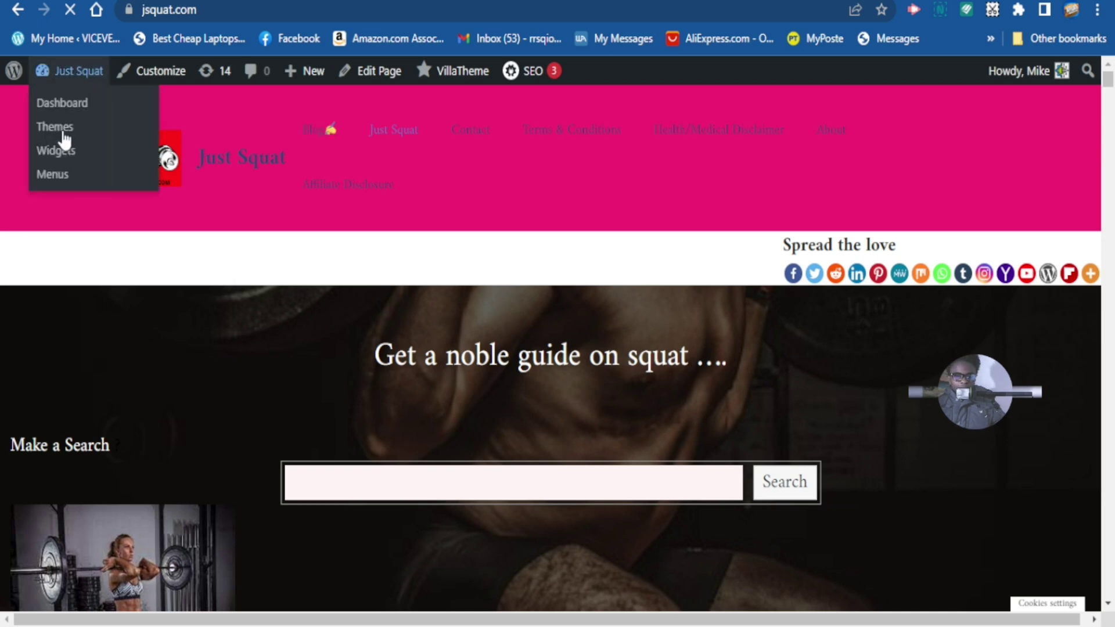
pyautogui.click(54, 175)
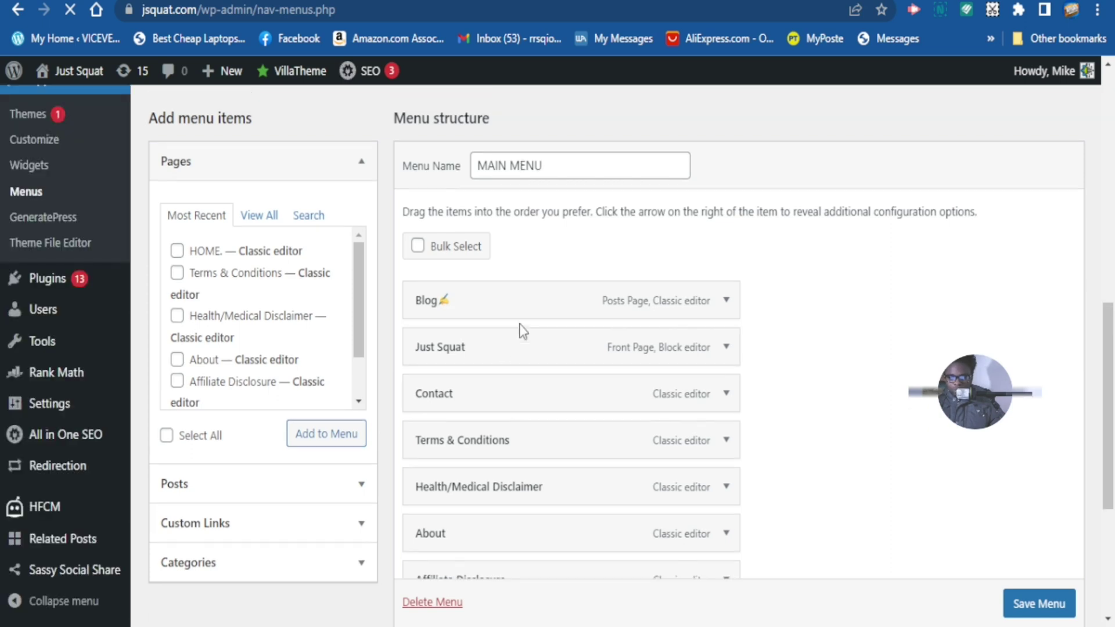
pyautogui.moveTo(500, 353); pyautogui.dragTo(500, 308)
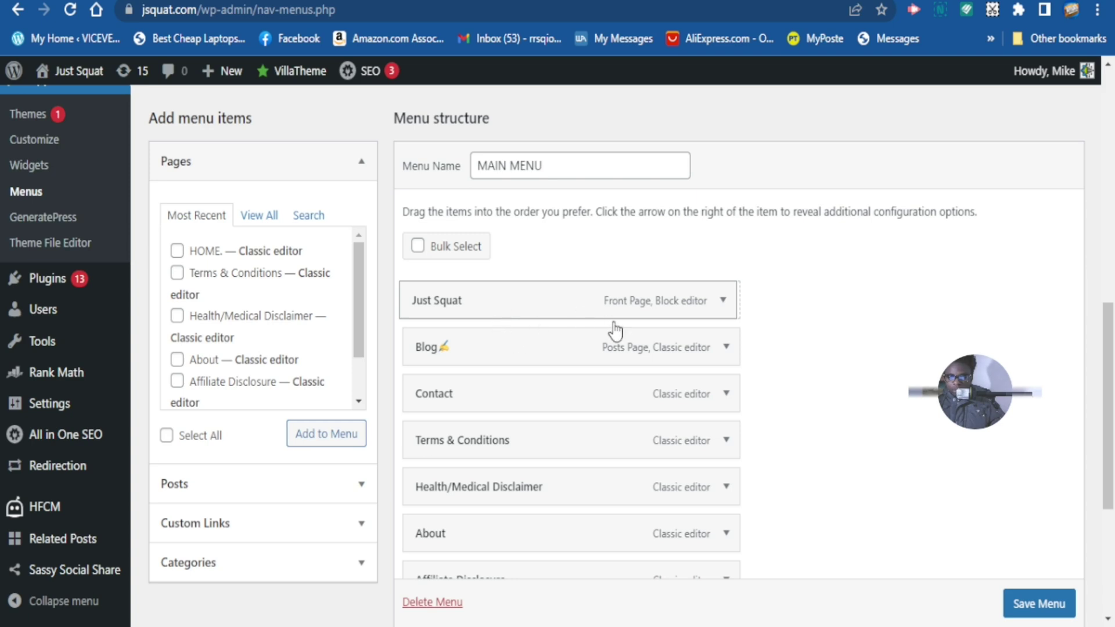
# Step: Expand the Just Squat menu item and move the text "Just Squat" from its navigation label to its title attribute
pyautogui.click(723, 300)
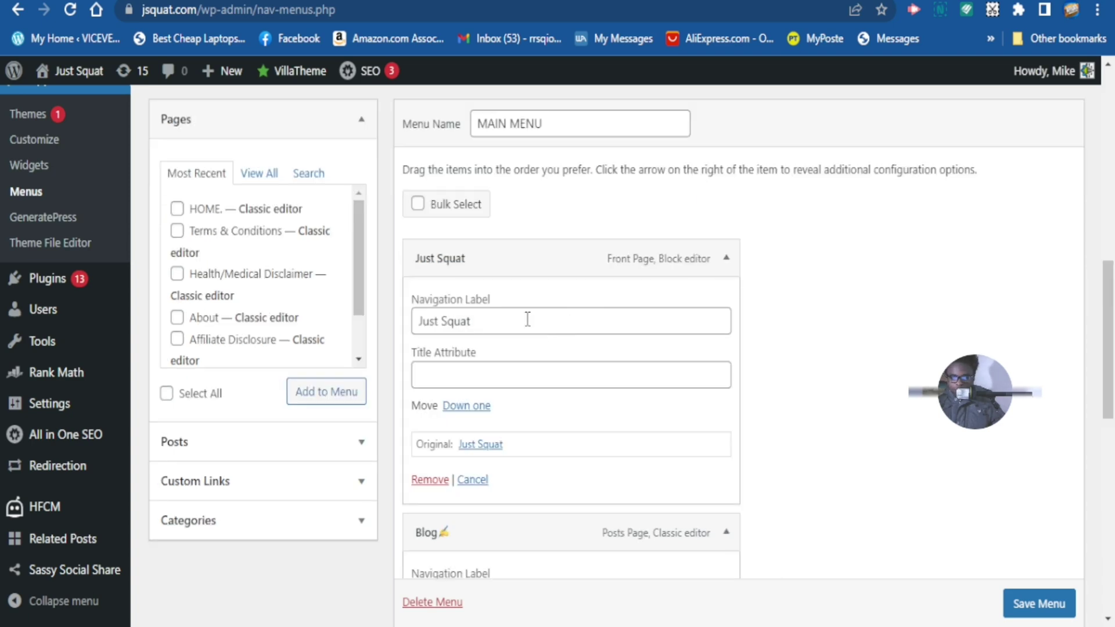
pyautogui.moveTo(478, 321); pyautogui.dragTo(416, 324)
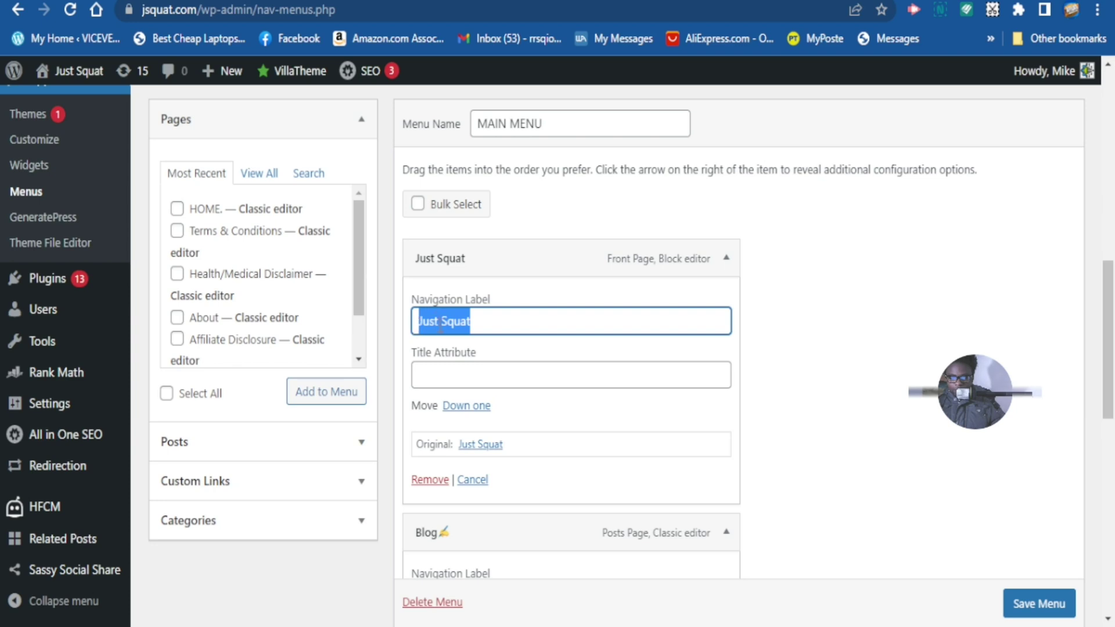
pyautogui.moveTo(441, 380); pyautogui.dragTo(444, 377)
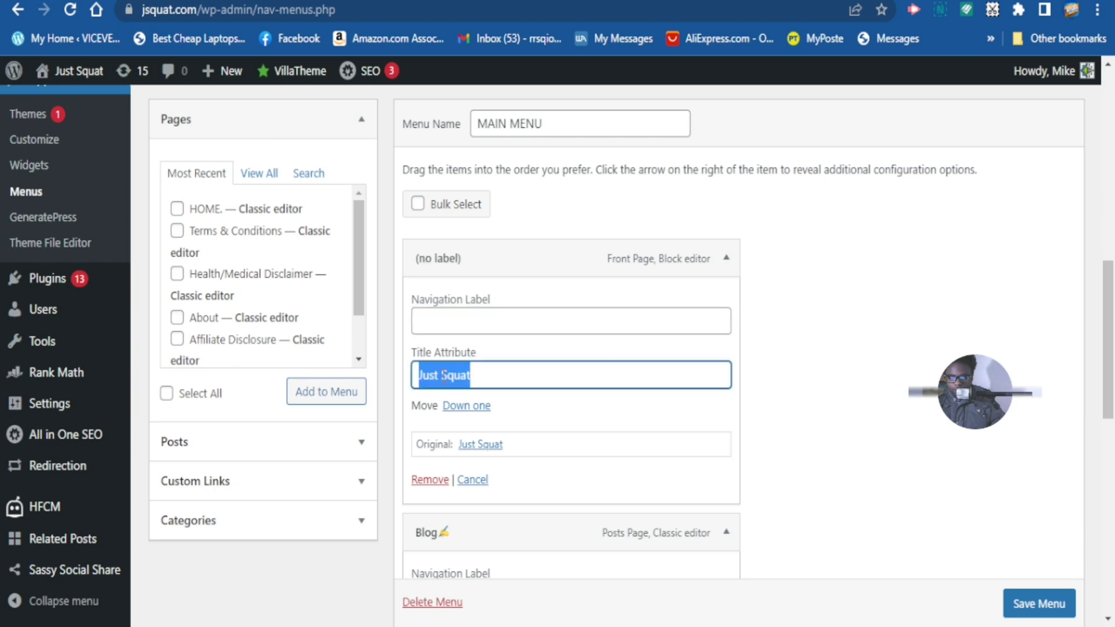
pyautogui.click(489, 378)
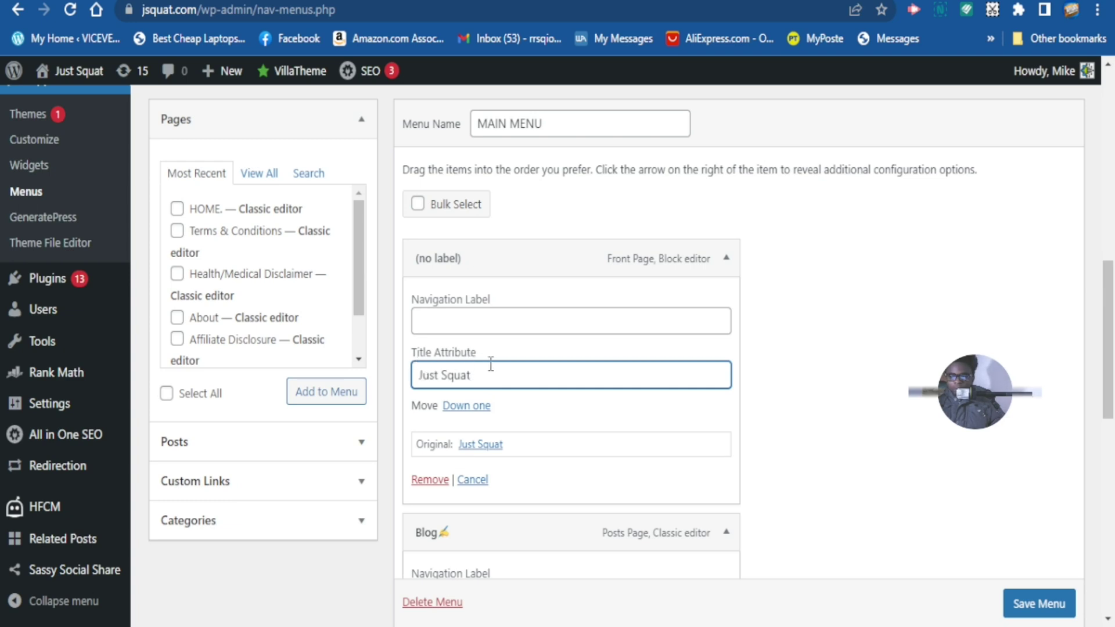
# Step: Check in the Menus screen options whether the Title Attribute property is enabled
pyautogui.scroll(10, 840, 398)
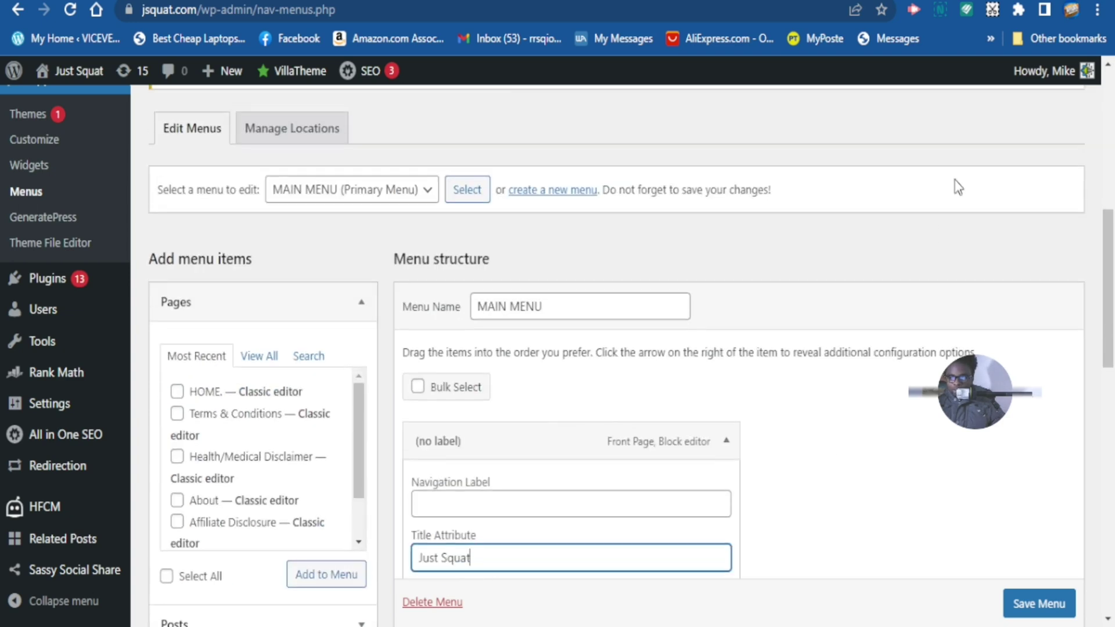
pyautogui.scroll(3, 1017, 173)
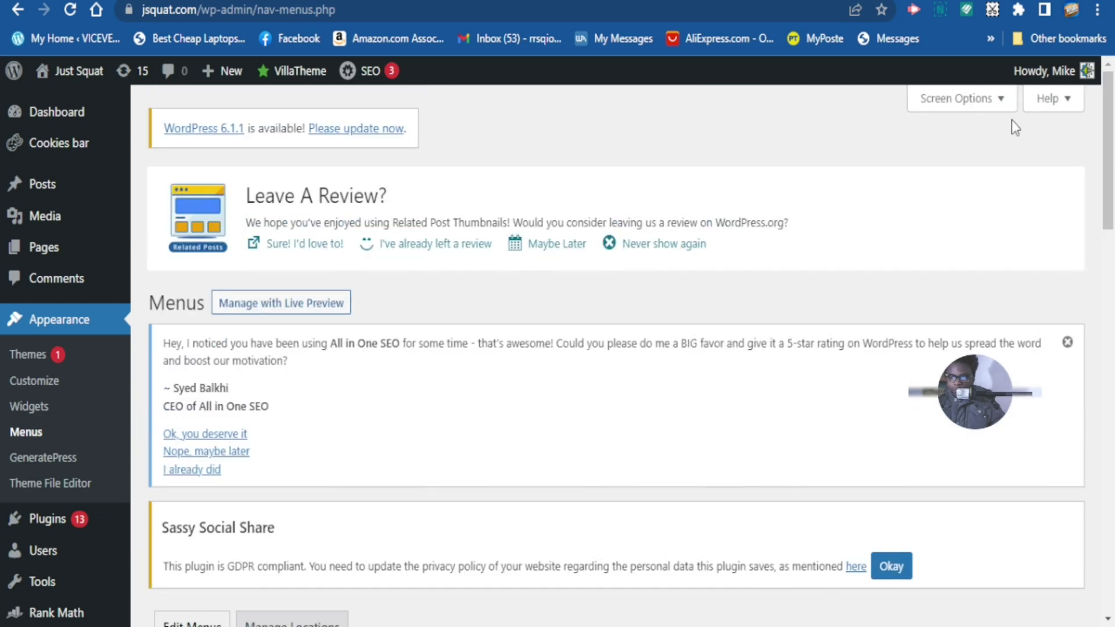
pyautogui.click(1001, 103)
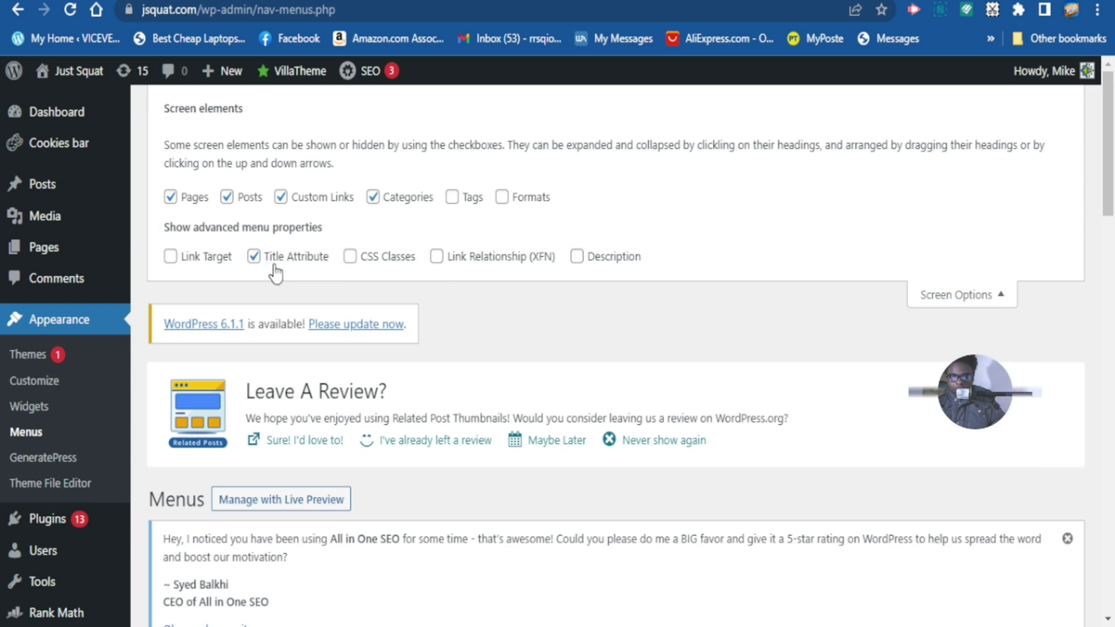
pyautogui.scroll(-15, 450, 316)
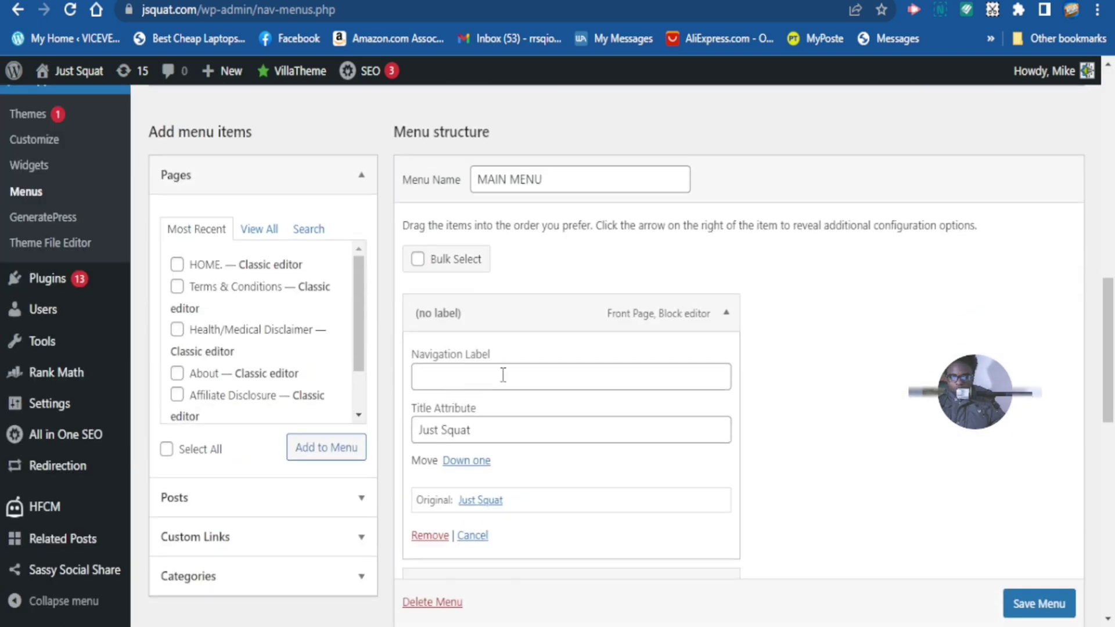
# Step: Set the navigation label of the front page menu item to "Home"
pyautogui.click(453, 374)
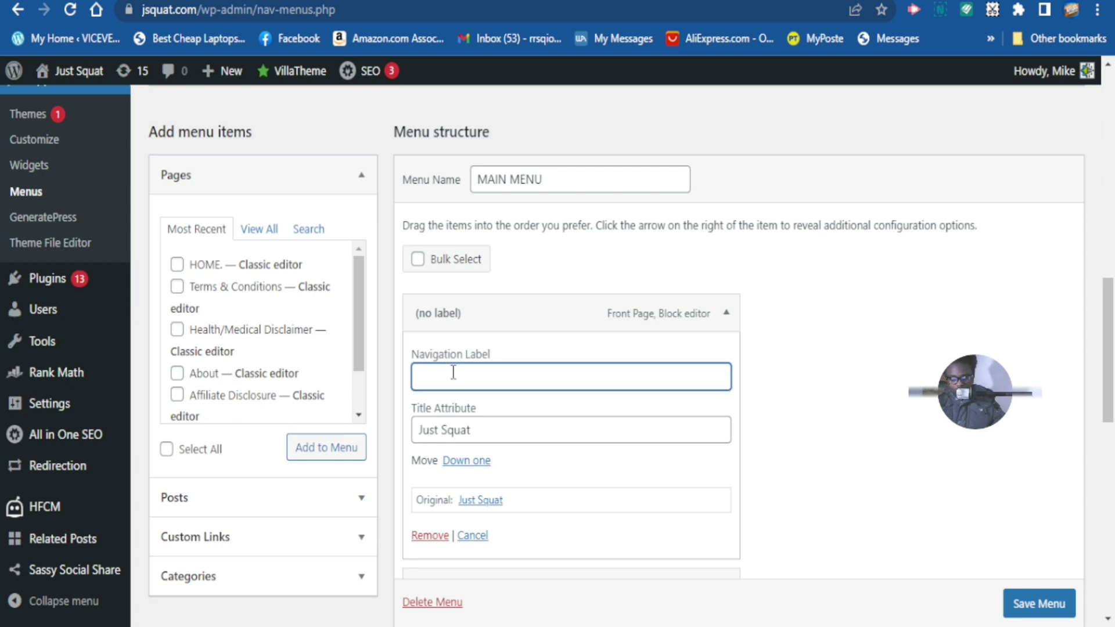
pyautogui.write('hO')
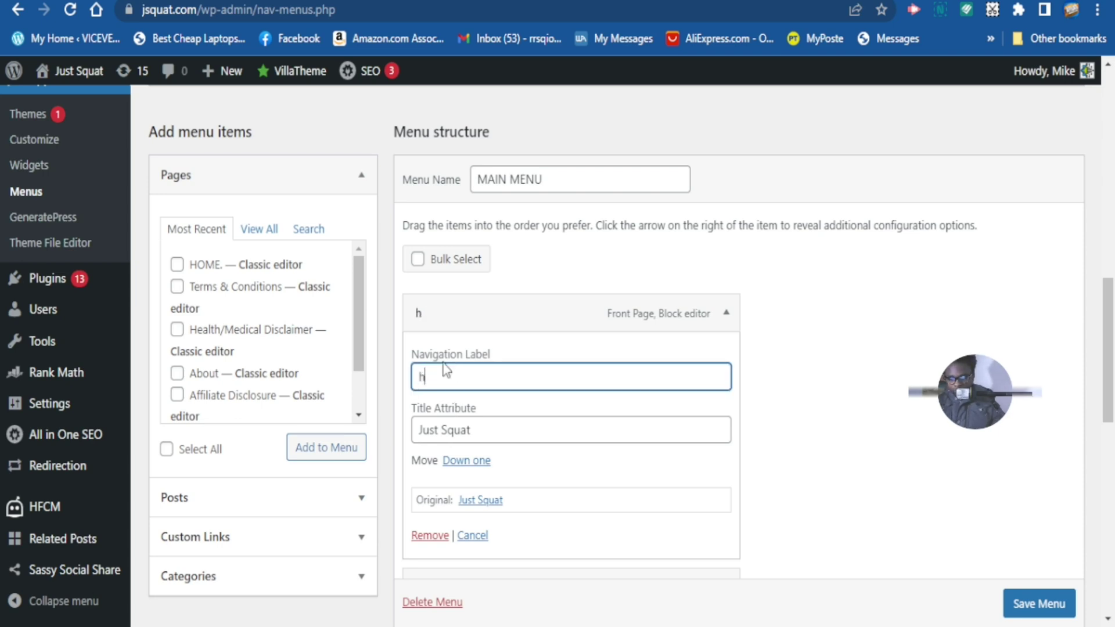
pyautogui.press('BackSpace')
pyautogui.write('Home')
pyautogui.scroll(-2, 465, 360)
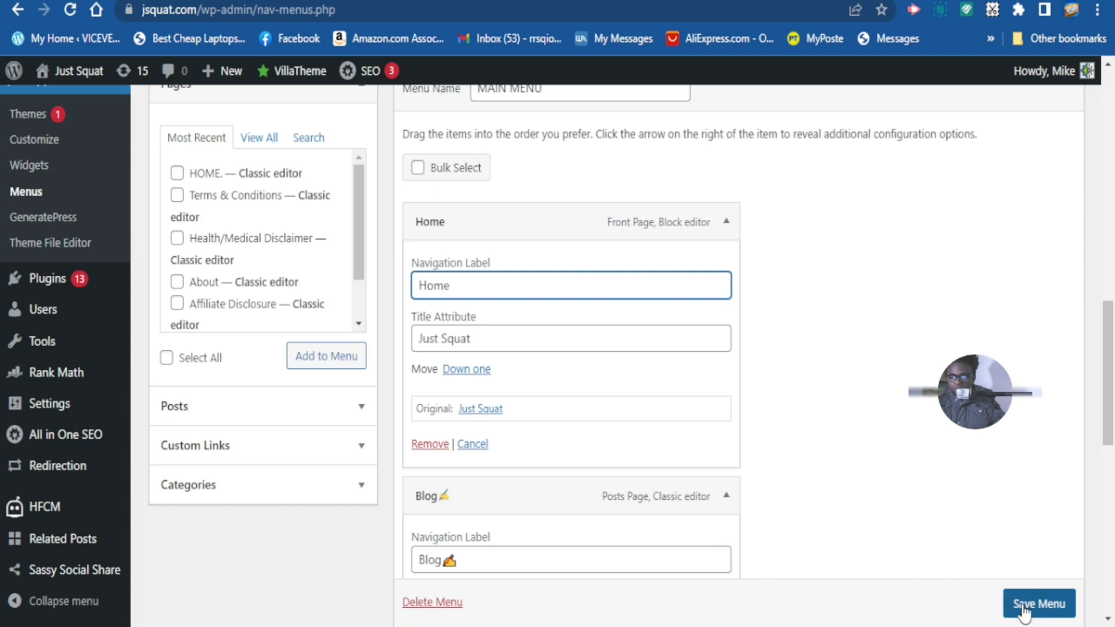
pyautogui.scroll(-2, 723, 514)
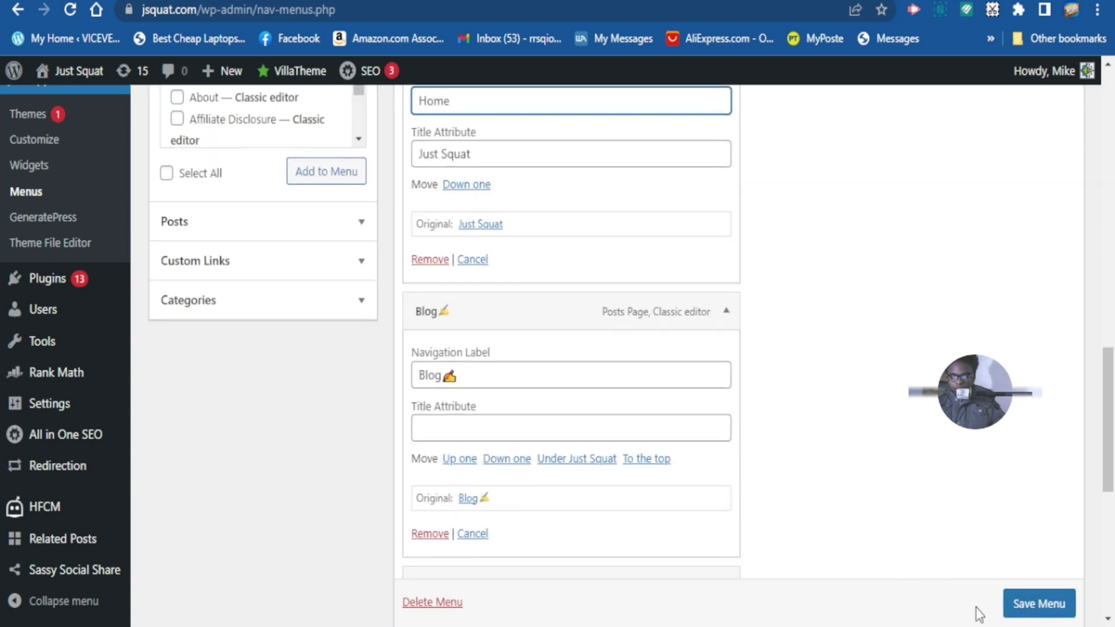
# Step: Save the changes to MAIN MENU and review the order of its items
pyautogui.scroll(-4, 1025, 613)
pyautogui.scroll(-1, 1027, 611)
pyautogui.click(1029, 610)
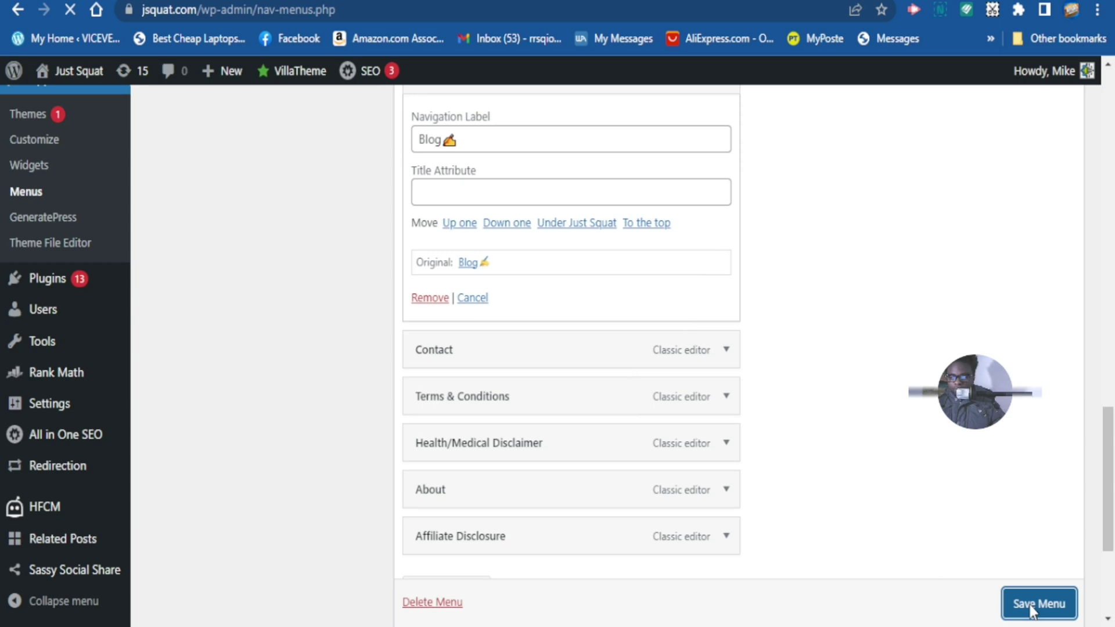
pyautogui.scroll(-3, 685, 446)
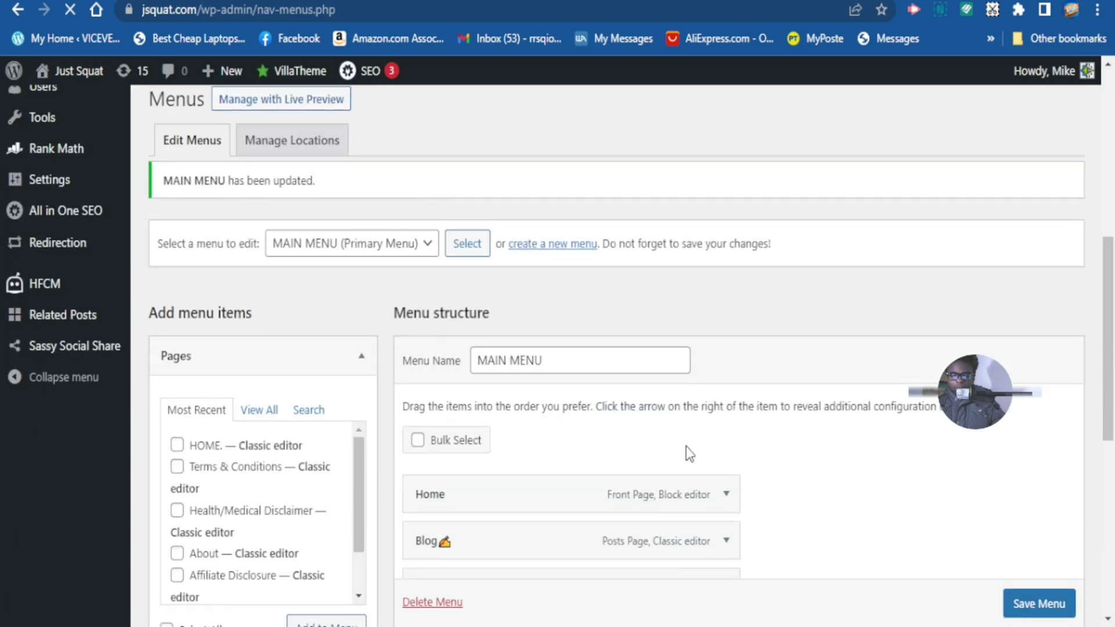
pyautogui.scroll(4, 702, 450)
pyautogui.scroll(-2, 723, 455)
pyautogui.scroll(2, 714, 457)
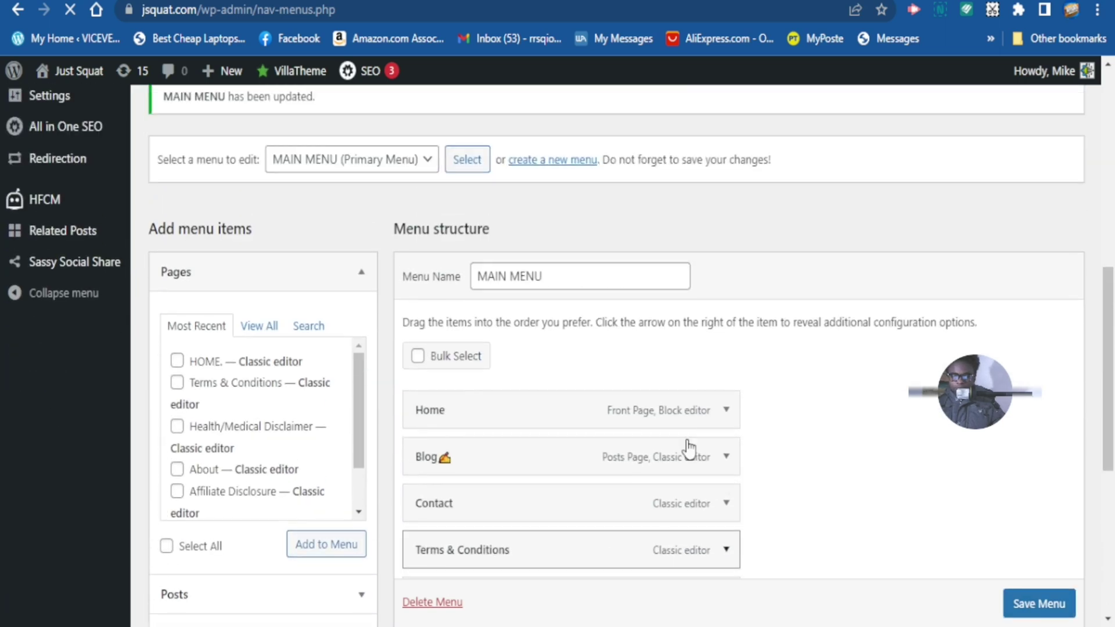
pyautogui.scroll(2, 607, 267)
# Step: Visit the live Just Squat site and examine the static homepage's navigation menu, search area and Guides posts
pyautogui.click(87, 71)
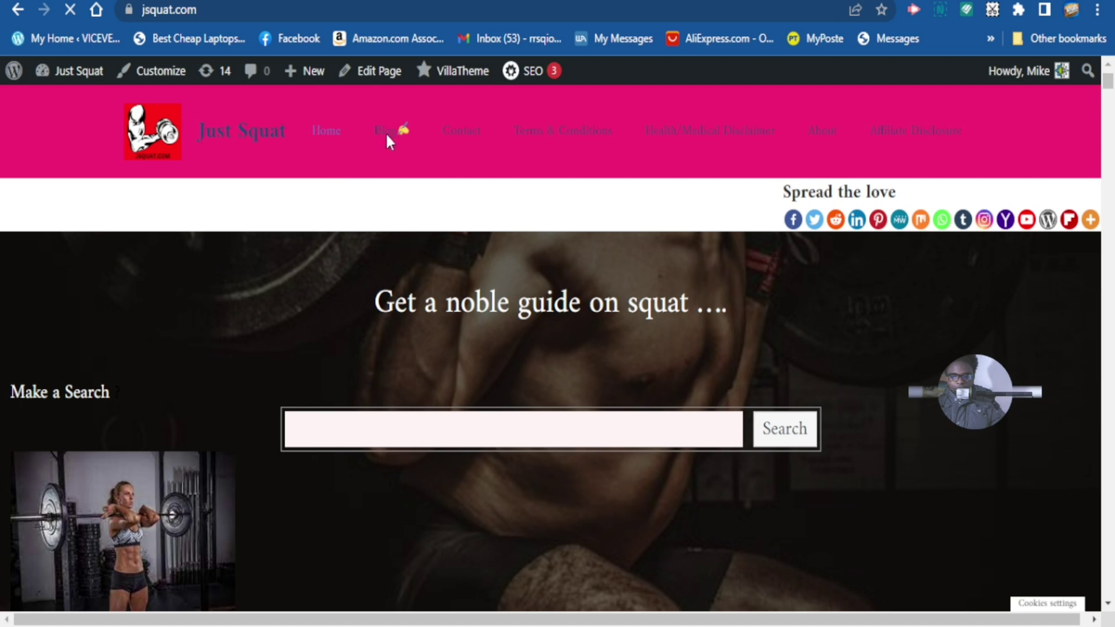
pyautogui.scroll(-5, 306, 144)
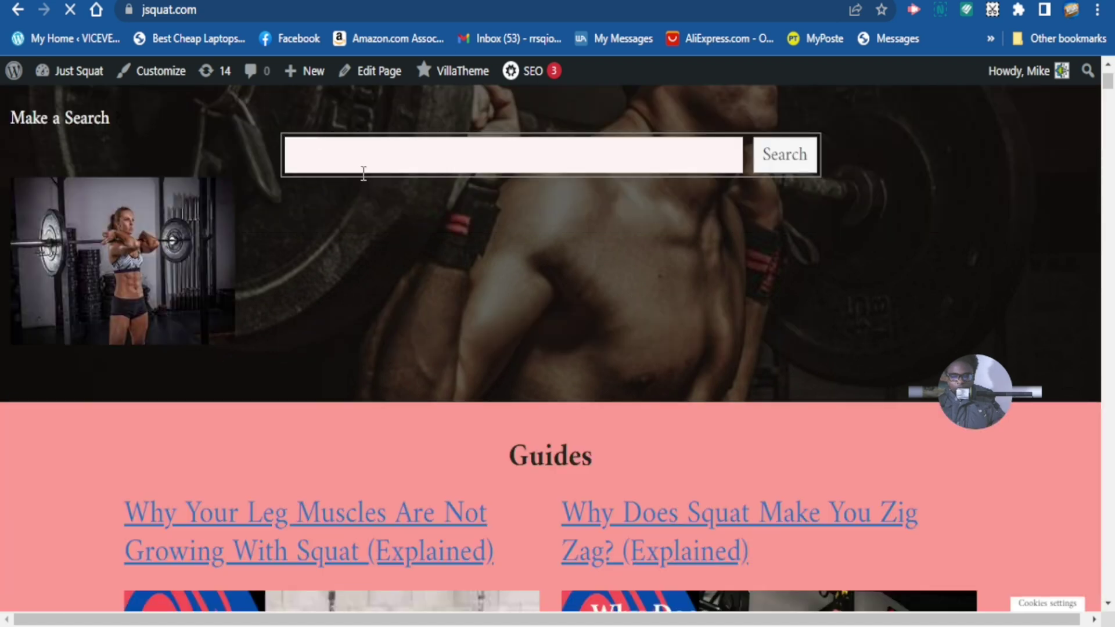
pyautogui.scroll(5, 314, 171)
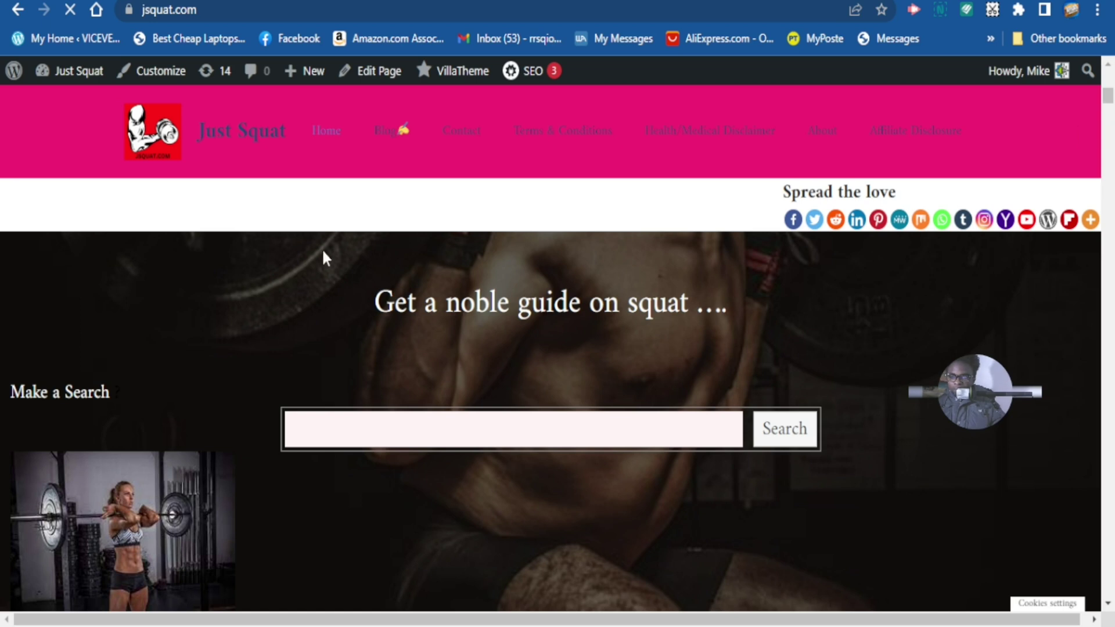
pyautogui.scroll(-5, 381, 299)
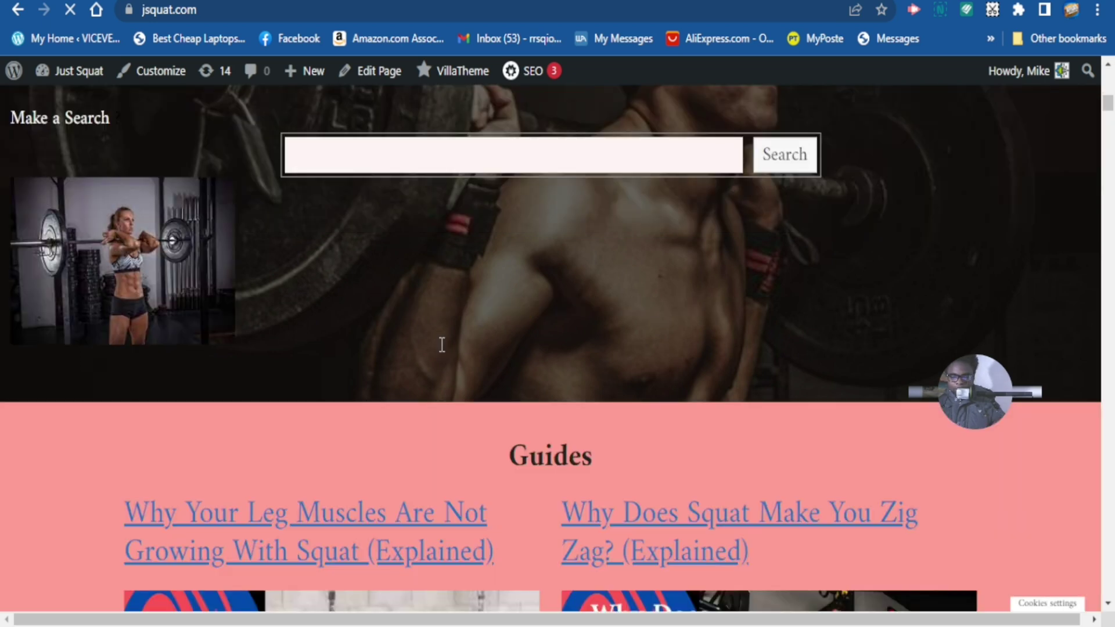
pyautogui.scroll(-10, 442, 345)
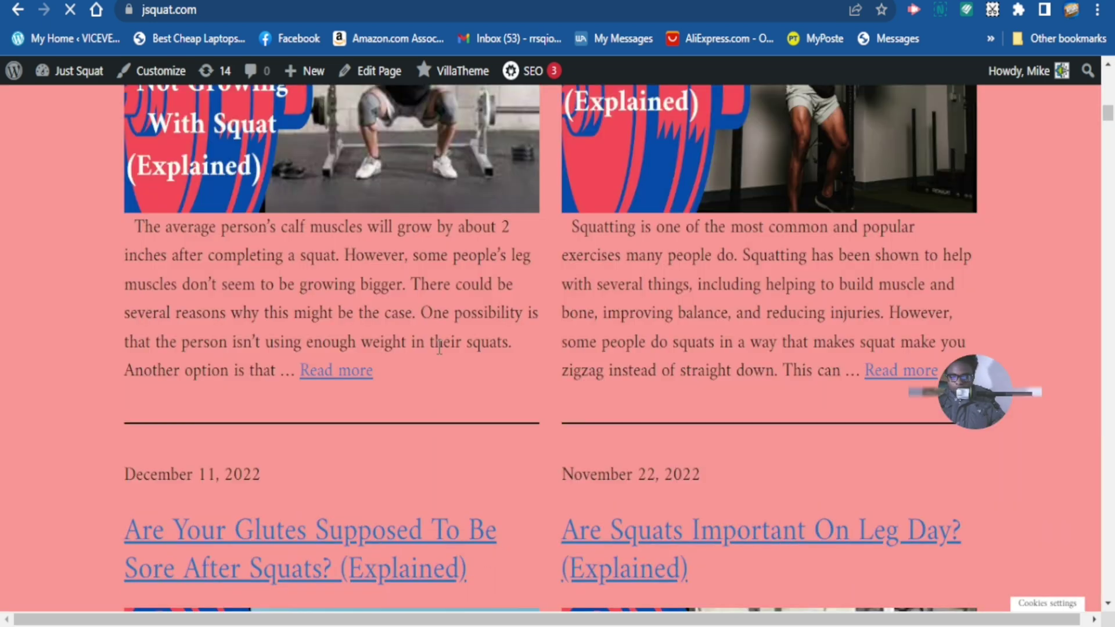
pyautogui.scroll(-5, 441, 355)
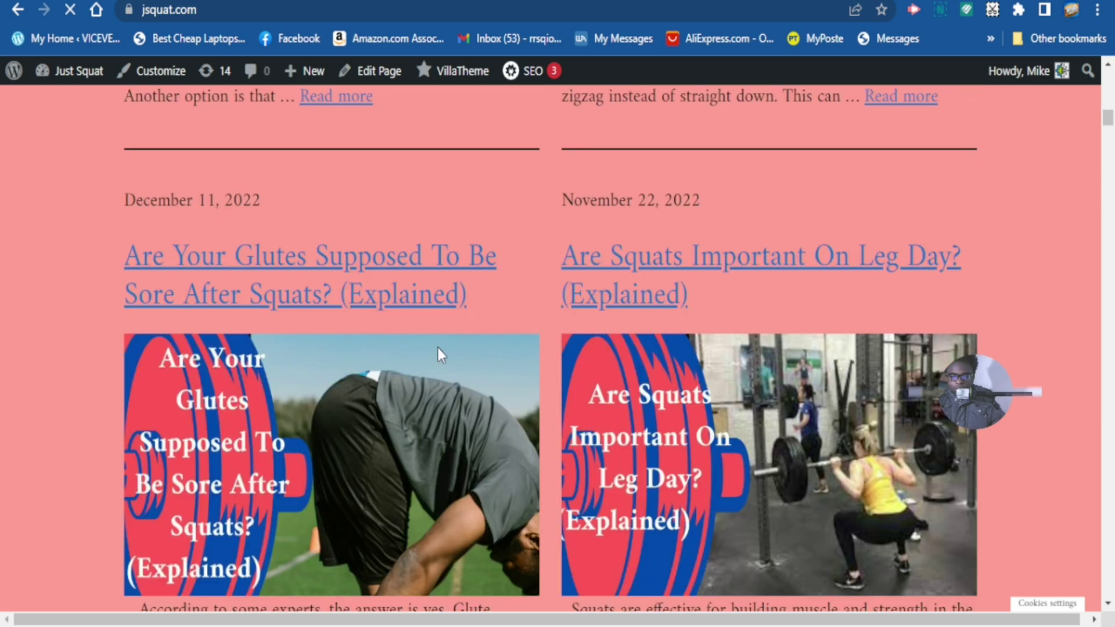
pyautogui.scroll(-14, 439, 353)
pyautogui.scroll(-13, 439, 356)
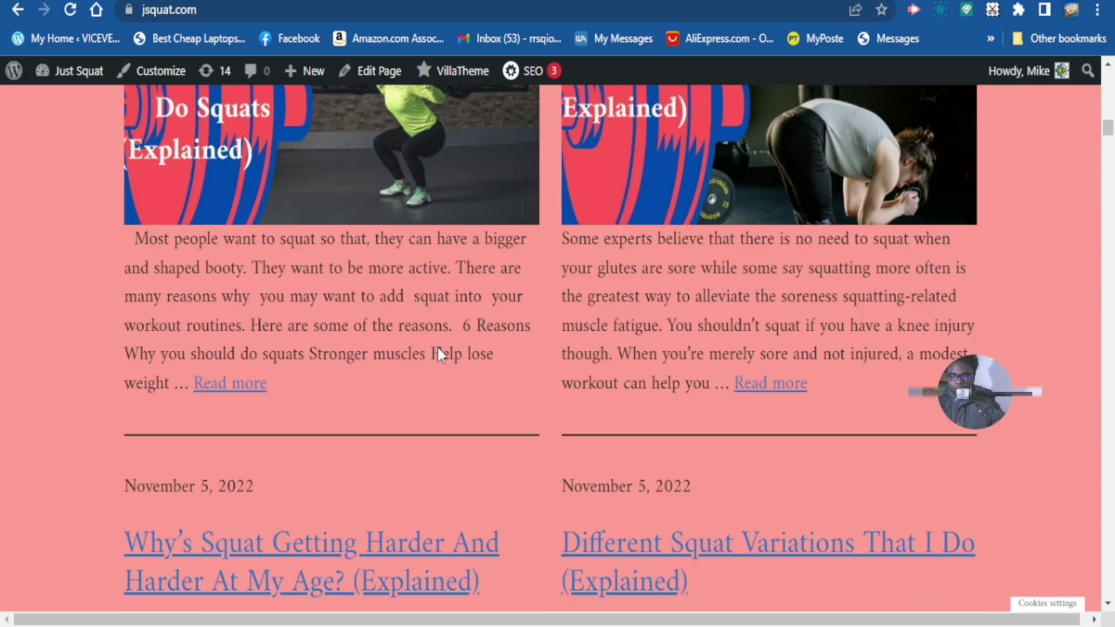
pyautogui.scroll(-5, 440, 355)
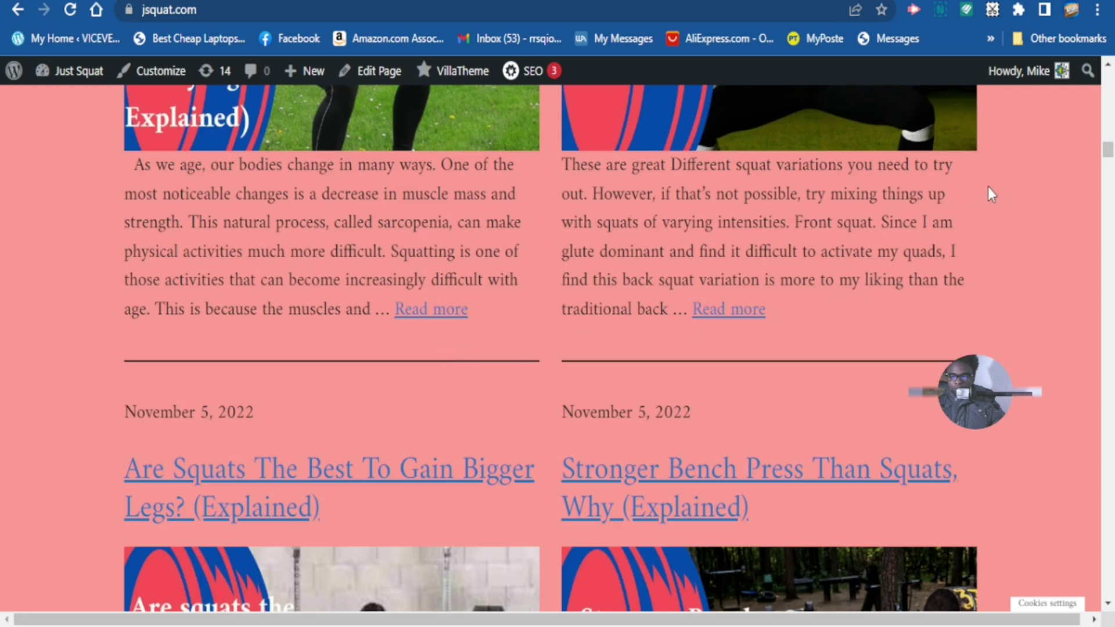
pyautogui.scroll(-5, 1109, 162)
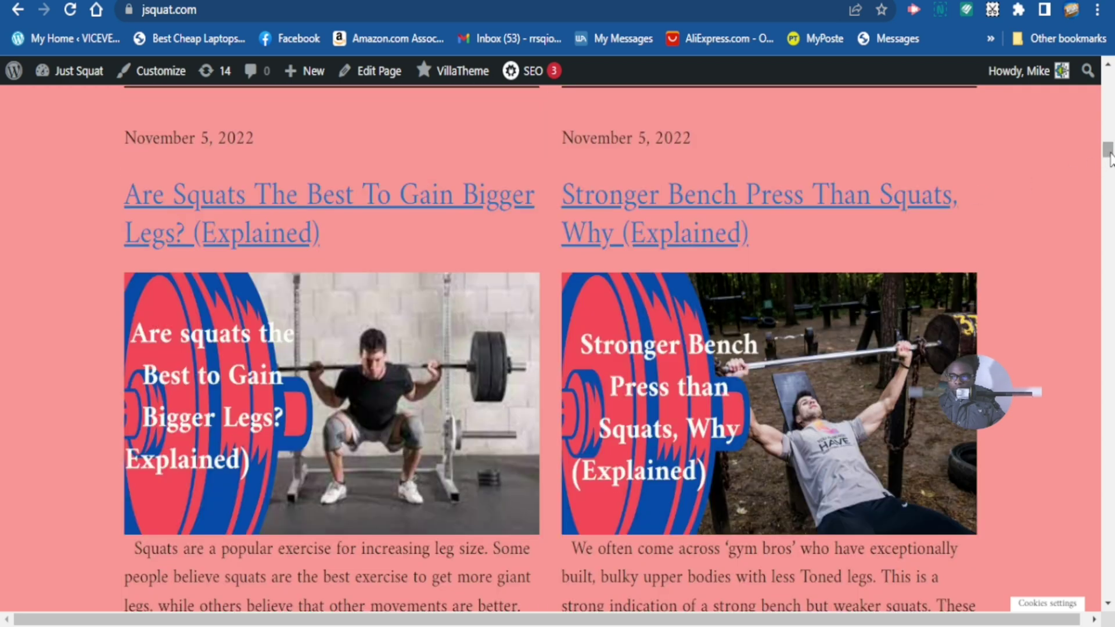
pyautogui.scroll(-15, 1110, 156)
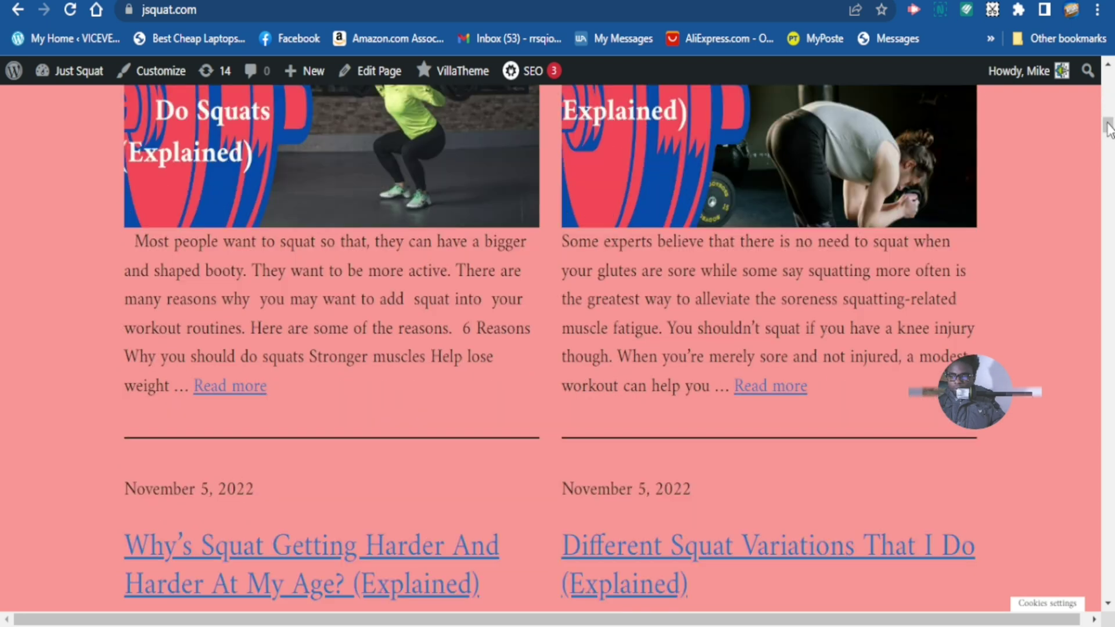
pyautogui.scroll(15, 1109, 87)
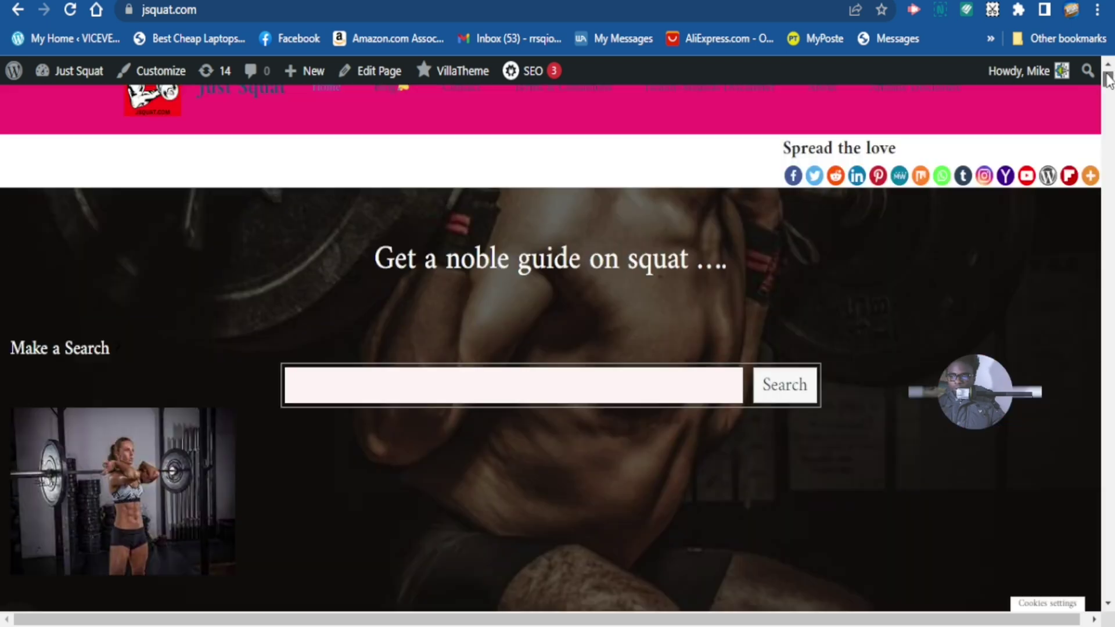
# Step: Open the site's Blog page and look through its list of posts and the sidebar
pyautogui.click(455, 169)
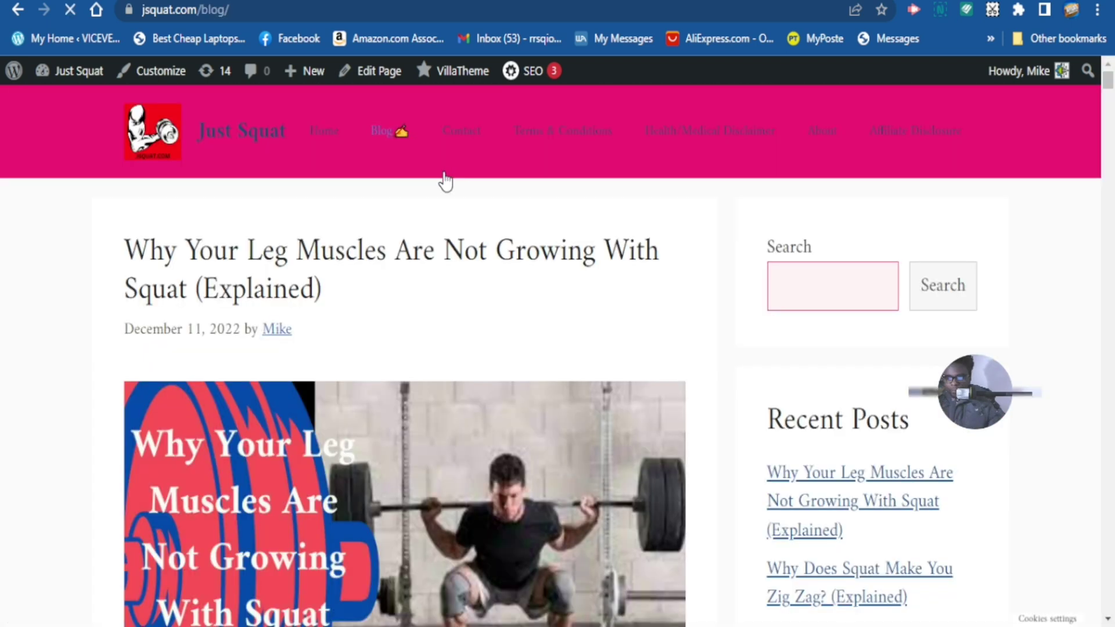
pyautogui.scroll(-5, 446, 198)
pyautogui.scroll(-10, 453, 232)
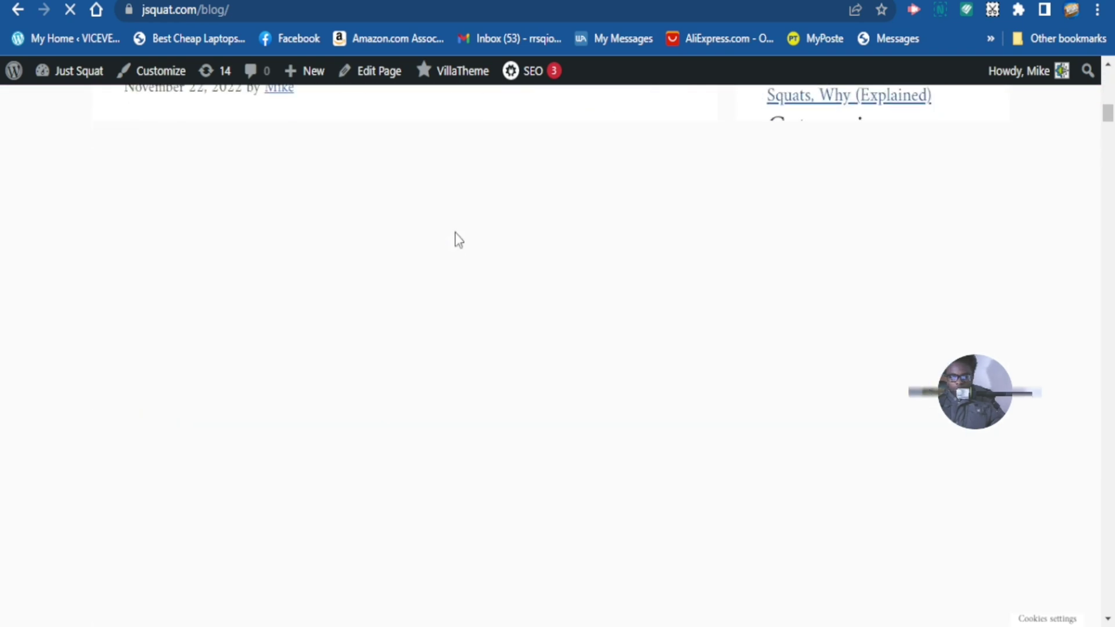
pyautogui.scroll(-15, 457, 240)
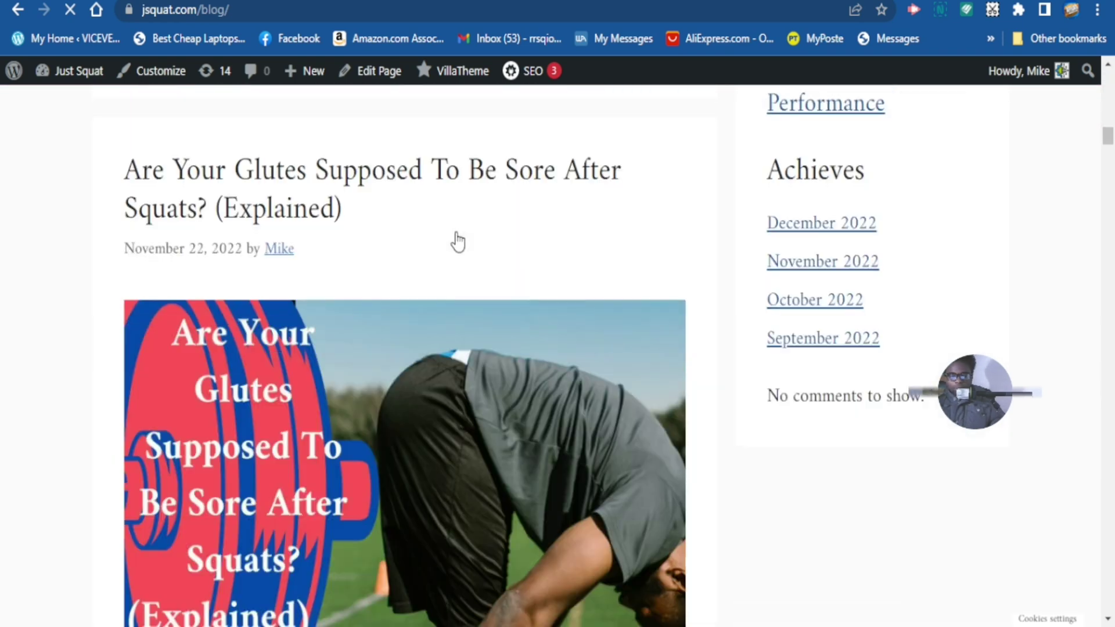
pyautogui.scroll(-15, 457, 241)
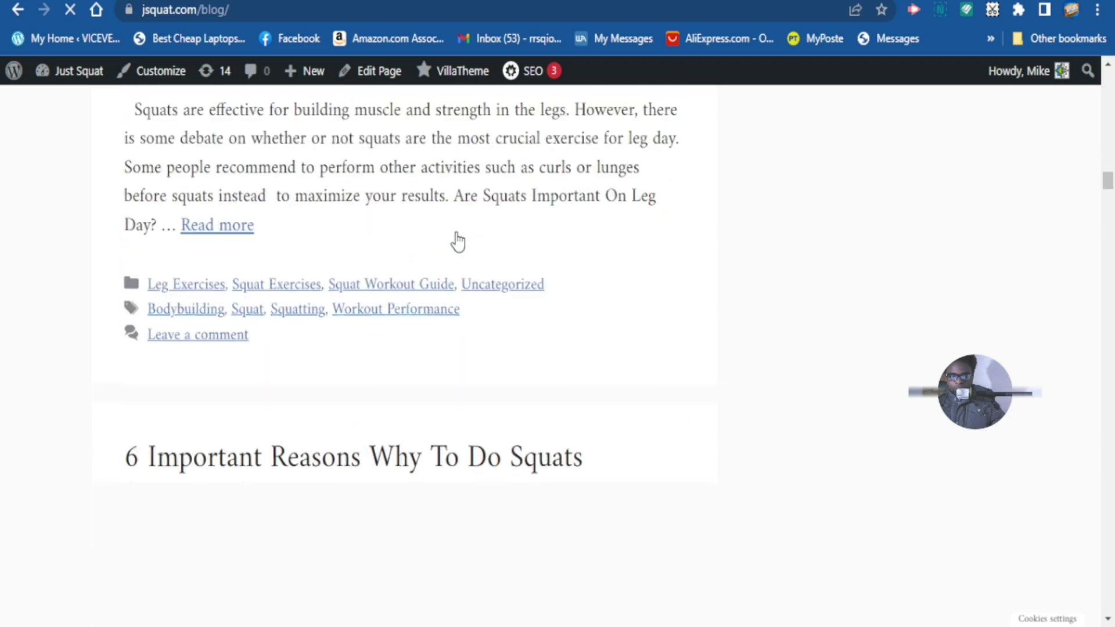
pyautogui.scroll(-15, 458, 241)
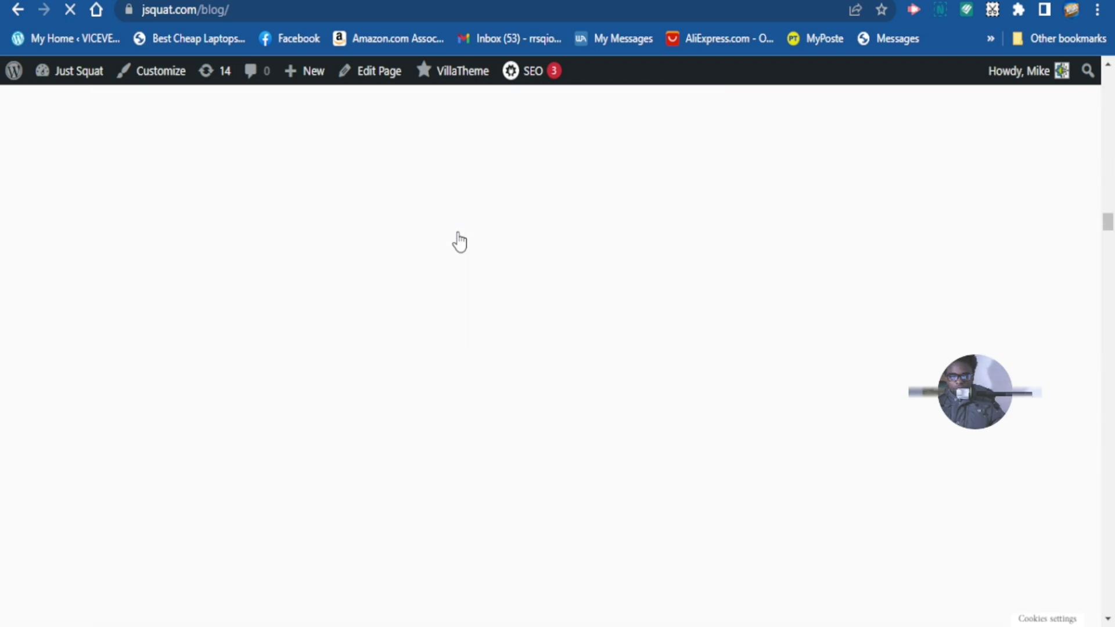
pyautogui.scroll(-15, 458, 242)
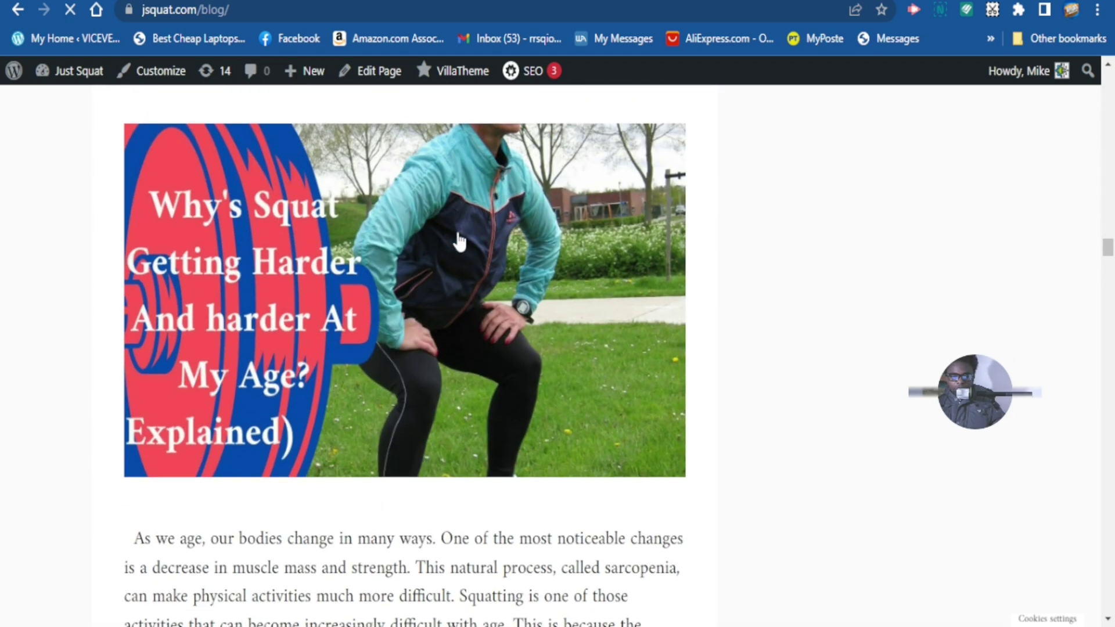
pyautogui.scroll(-15, 749, 312)
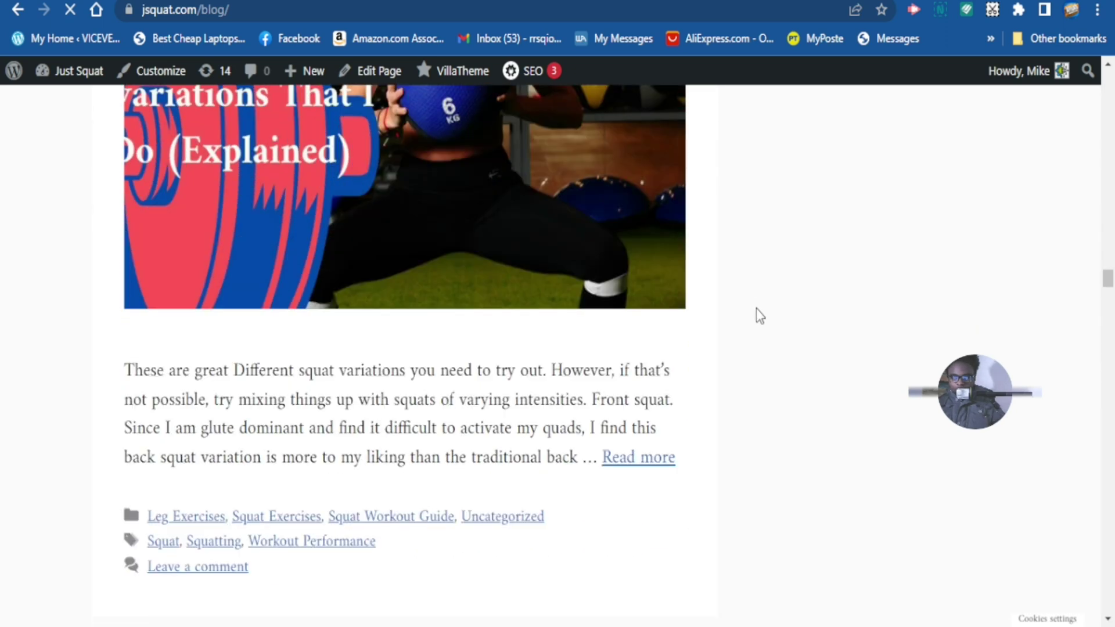
pyautogui.moveTo(1110, 302); pyautogui.dragTo(1090, 60)
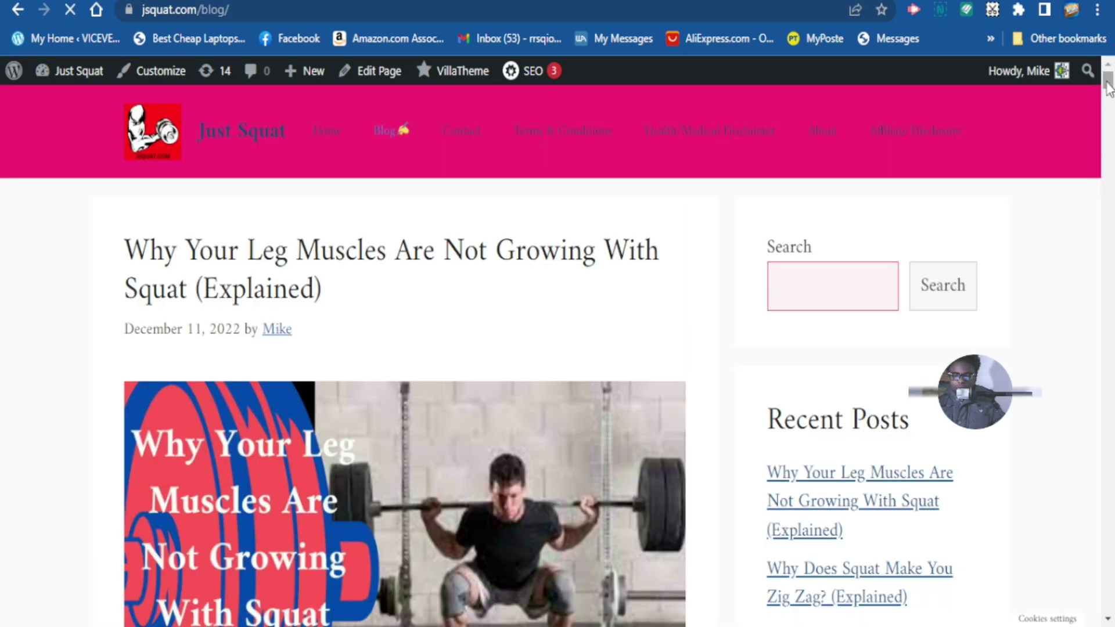